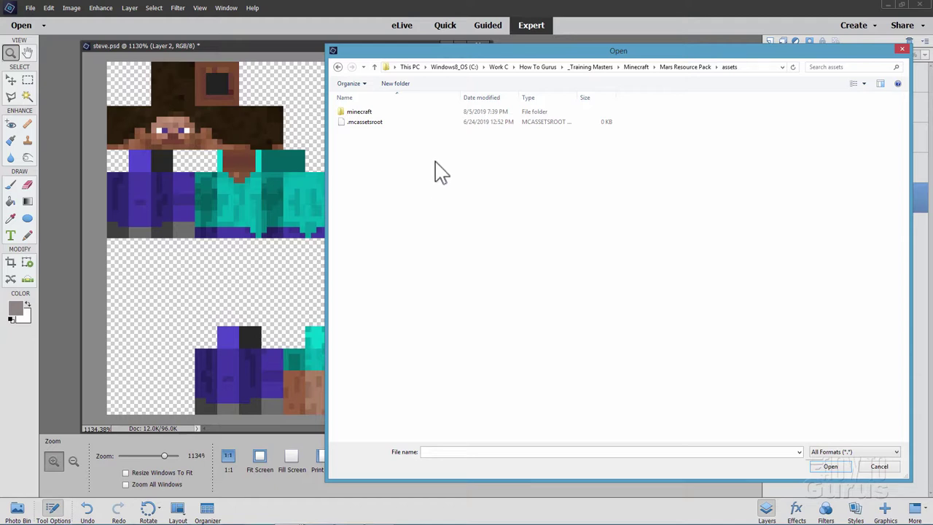
Browse to minecraft > textures > entity and select steve.png in the Open dialog.
click(342, 114)
double_click(344, 115)
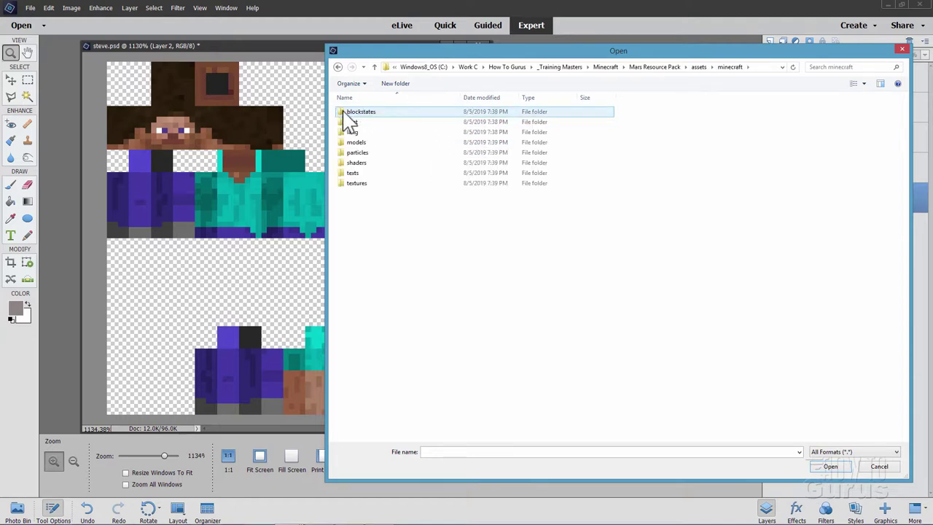
click(348, 185)
double_click(347, 185)
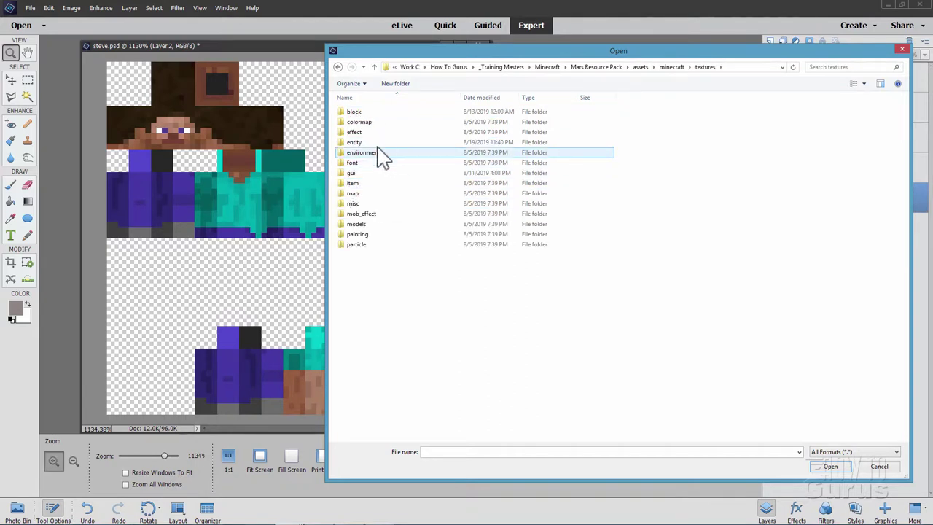
click(342, 144)
double_click(341, 143)
scroll(394, 188, down, 3)
scroll(394, 188, down, 5)
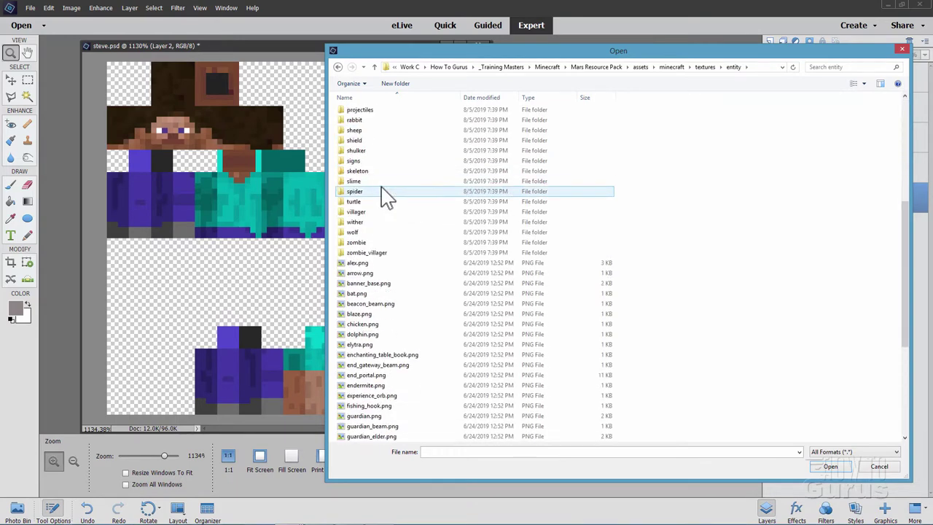
scroll(394, 188, down, 4)
scroll(393, 188, down, 2)
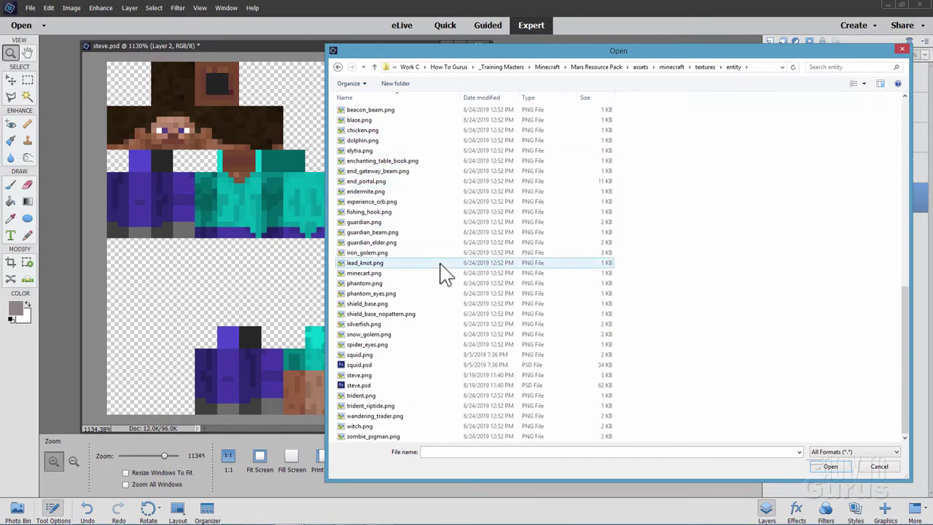
click(380, 375)
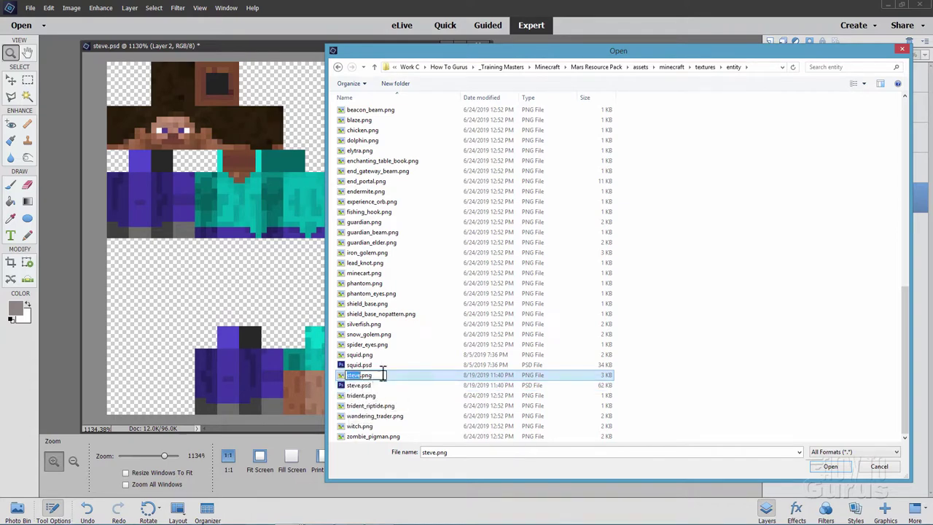
click(880, 467)
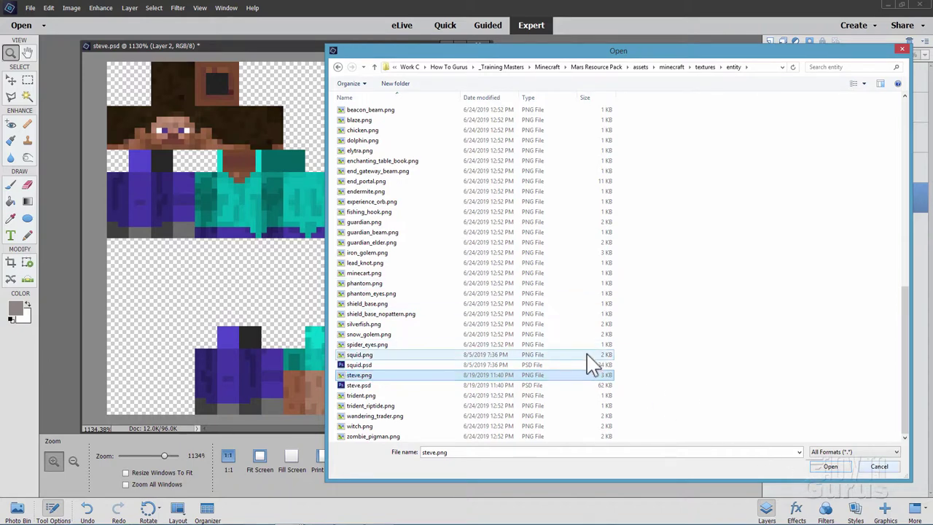
Cancel the Open dialog, nudge the steve.psd window right, and select the Move tool.
click(830, 466)
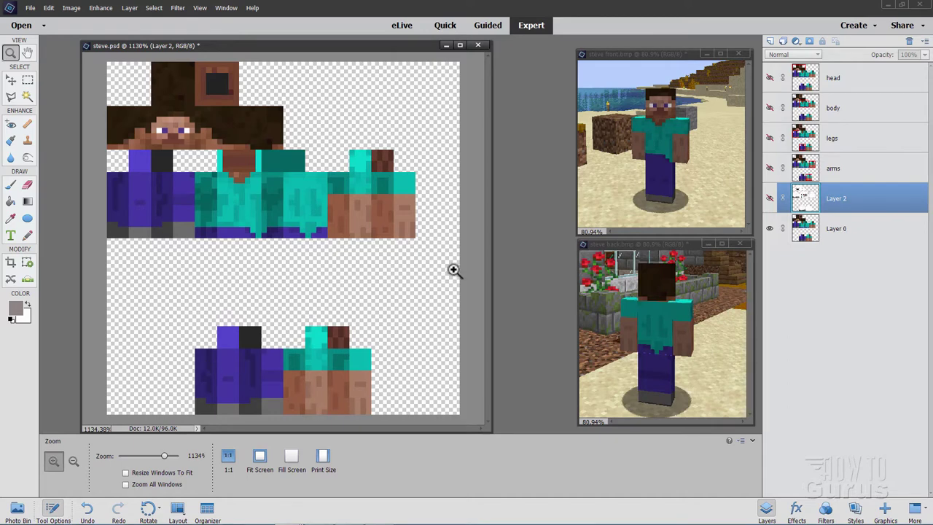
drag(268, 51, 315, 50)
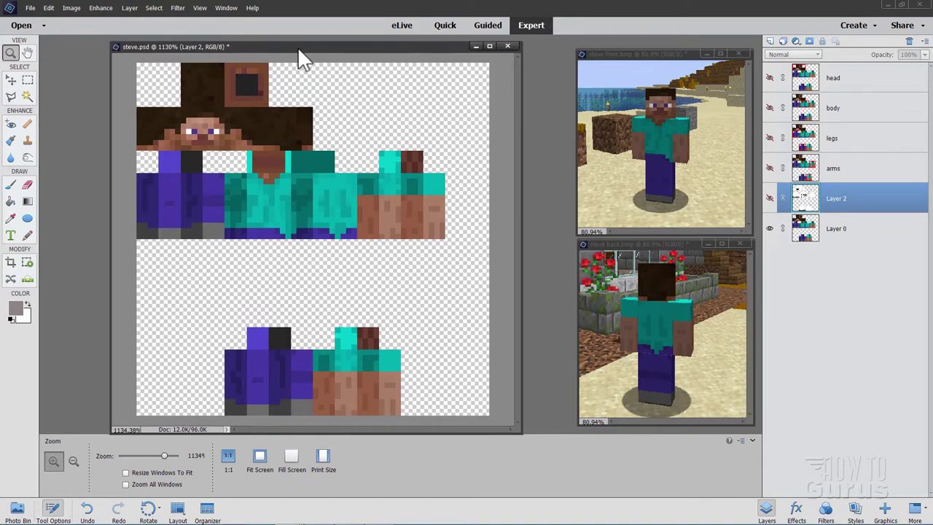
click(11, 80)
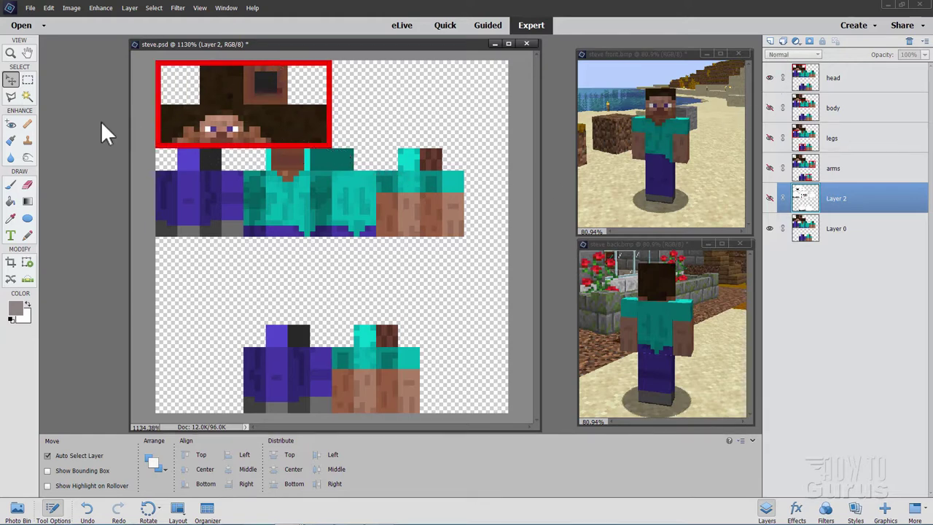
Zoom in to 3200% on Steve's face and widen the document window.
click(10, 53)
click(194, 102)
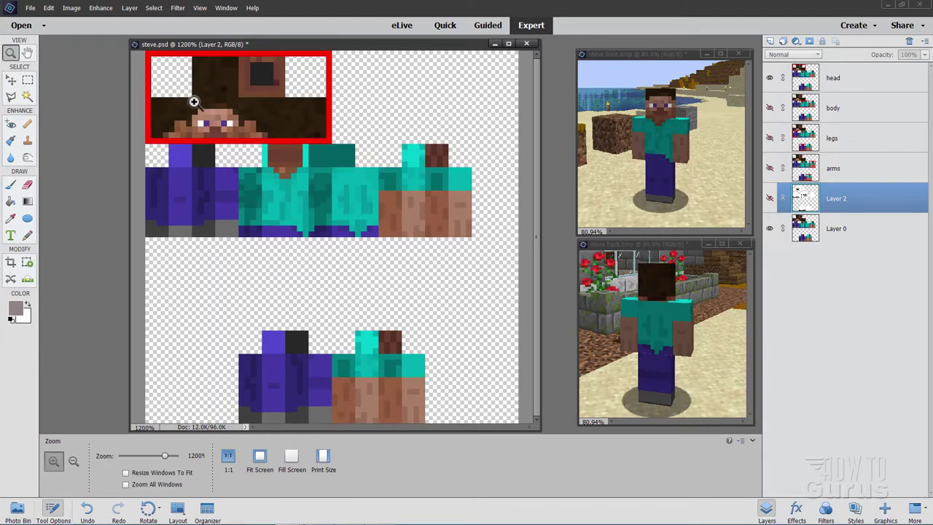
click(182, 104)
click(213, 128)
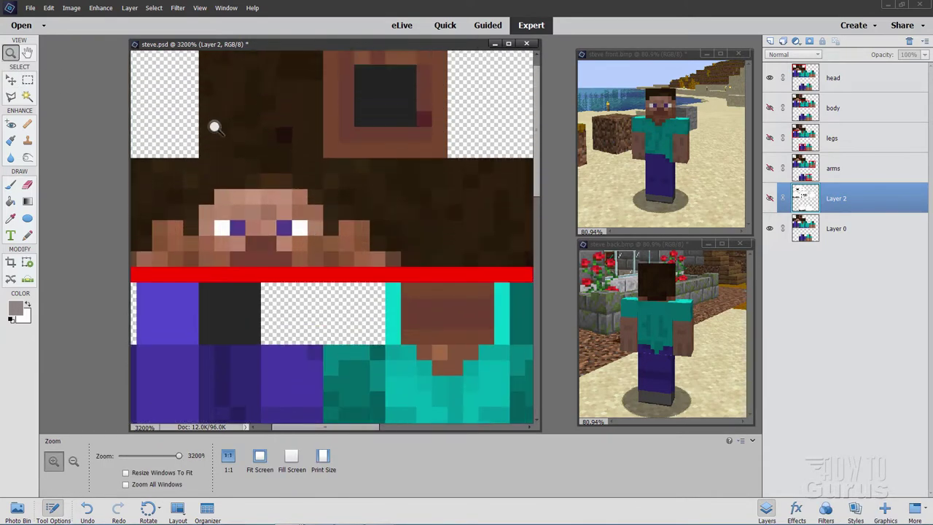
scroll(214, 127, up, 1)
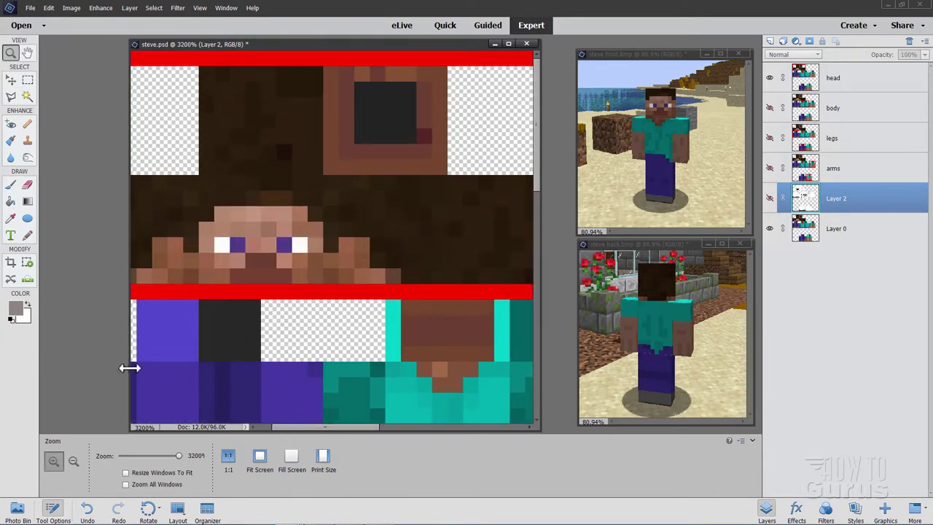
drag(128, 367, 56, 368)
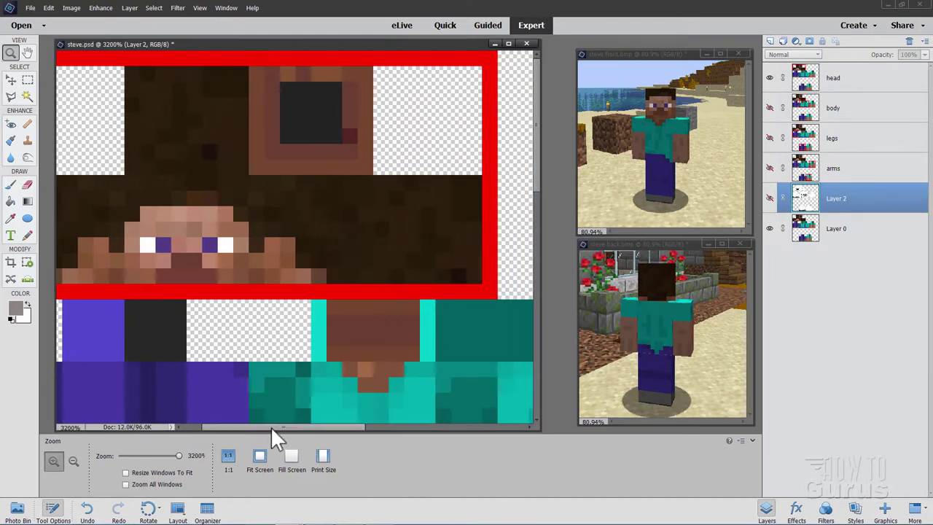
drag(269, 427, 257, 427)
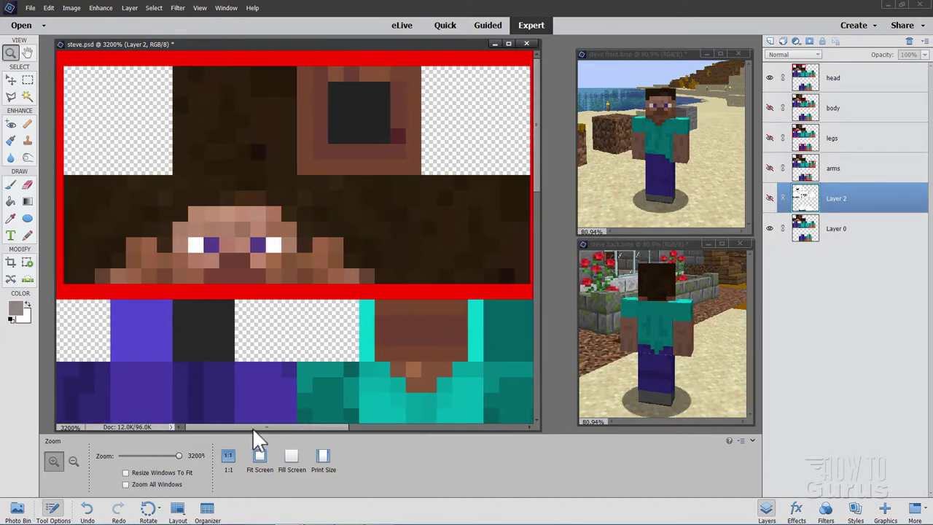
drag(541, 378, 567, 378)
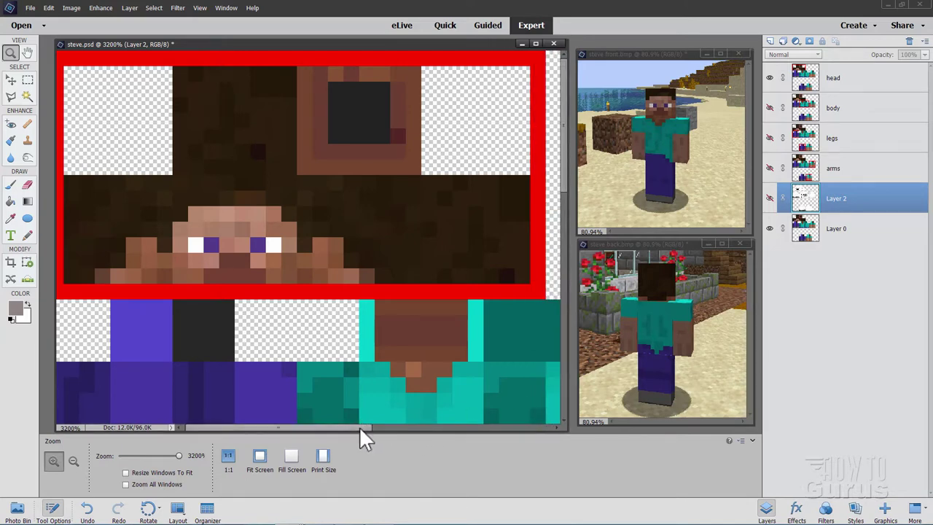
drag(362, 427, 359, 427)
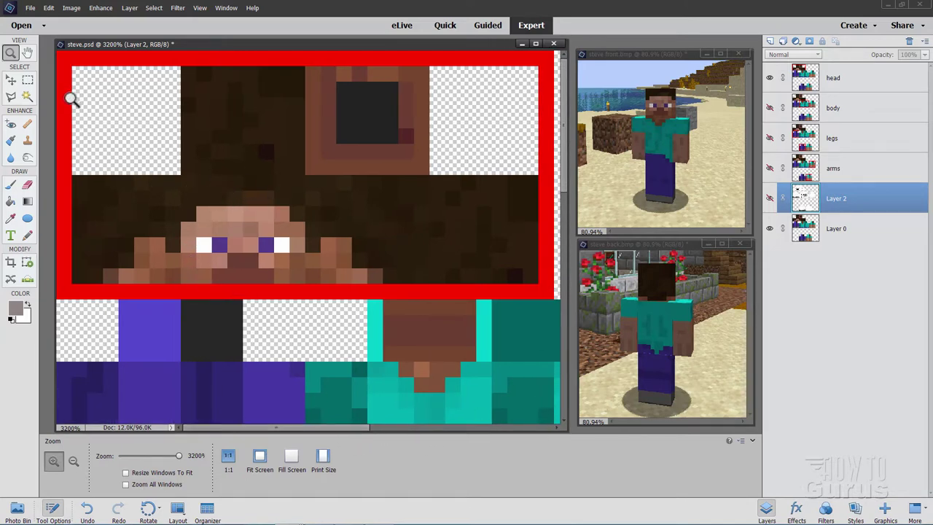
click(27, 80)
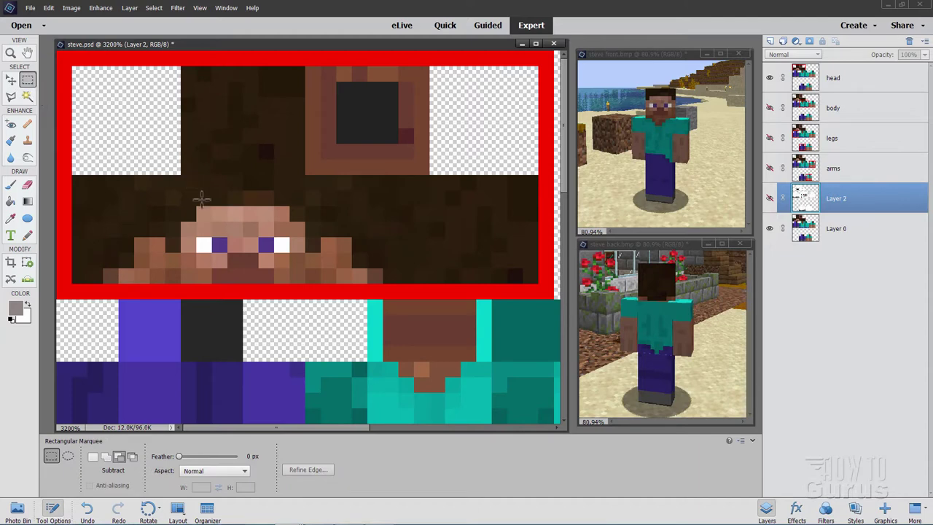
mouse_move(216, 212)
mouse_down()
mouse_move(296, 275)
mouse_move(299, 288)
mouse_up()
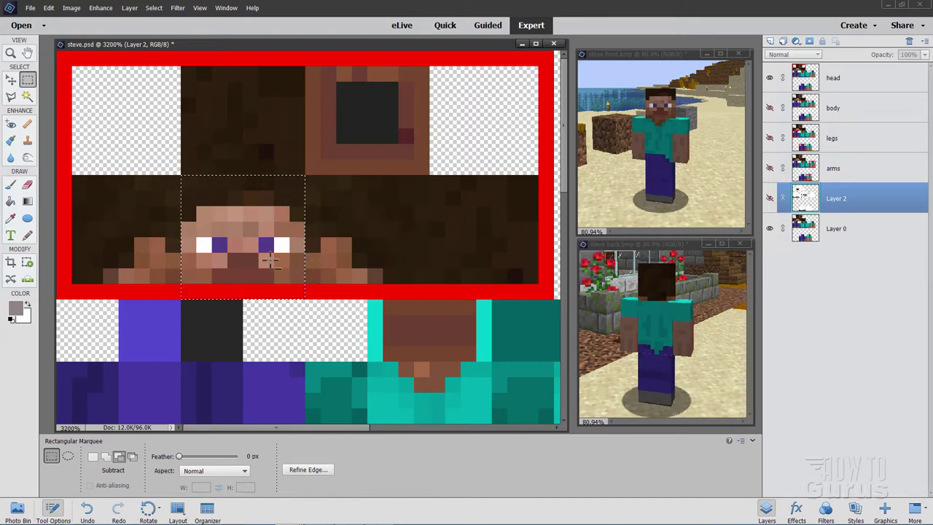
click(769, 78)
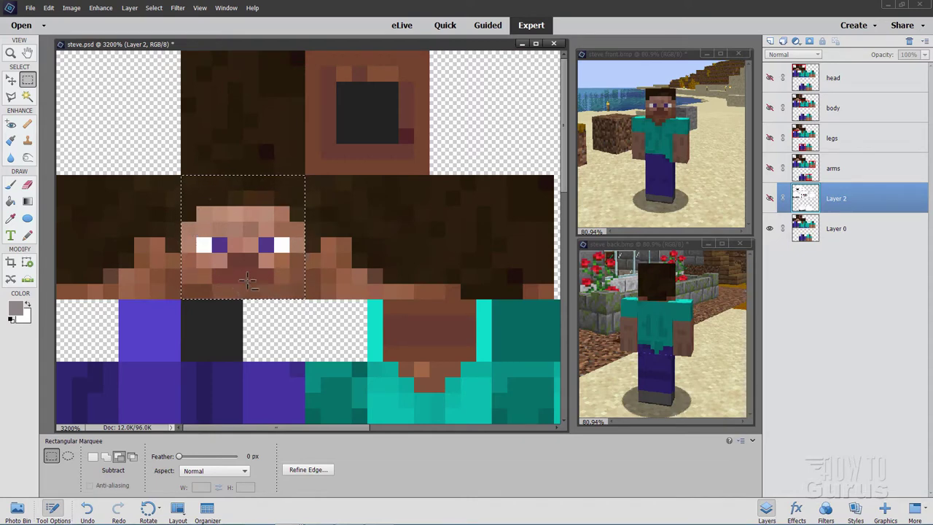
click(93, 456)
drag(56, 175, 181, 299)
mouse_move(305, 175)
mouse_down()
mouse_move(357, 201)
mouse_move(432, 297)
mouse_up()
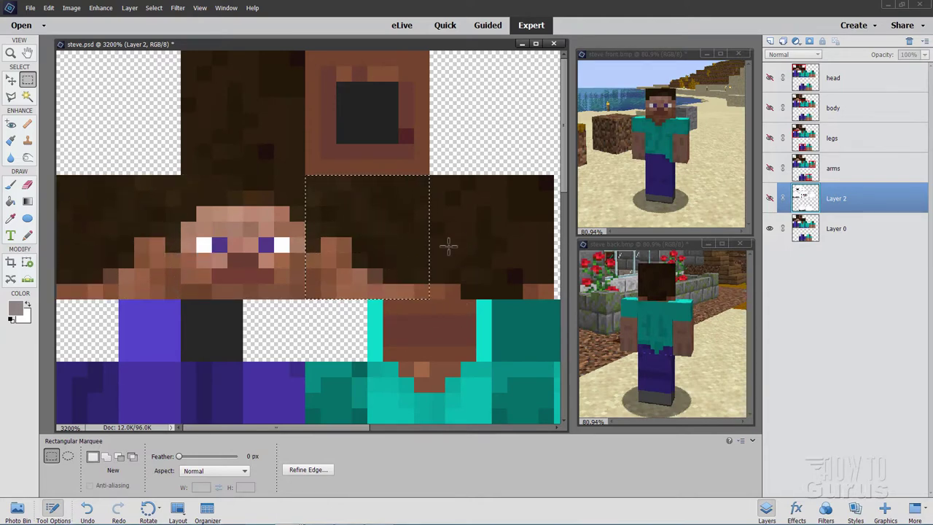
drag(429, 175, 554, 299)
drag(300, 169, 193, 62)
drag(306, 51, 424, 163)
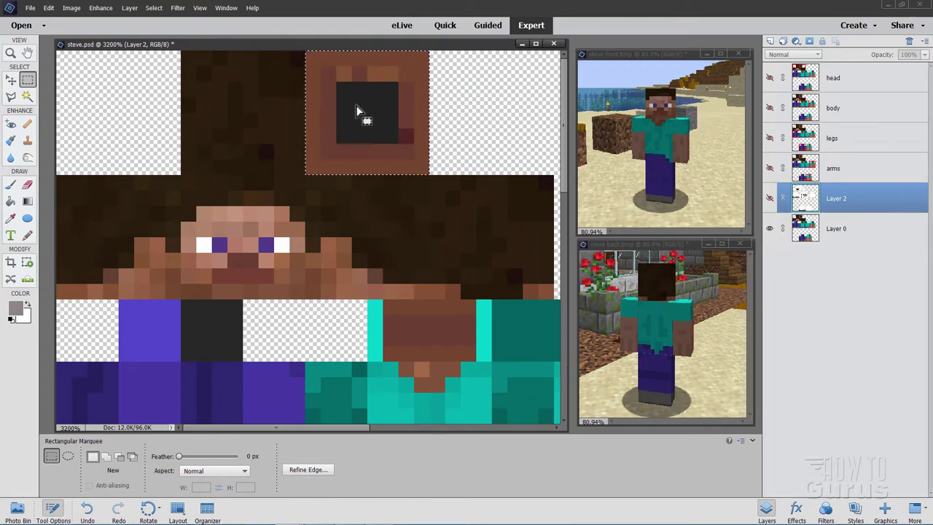
click(323, 167)
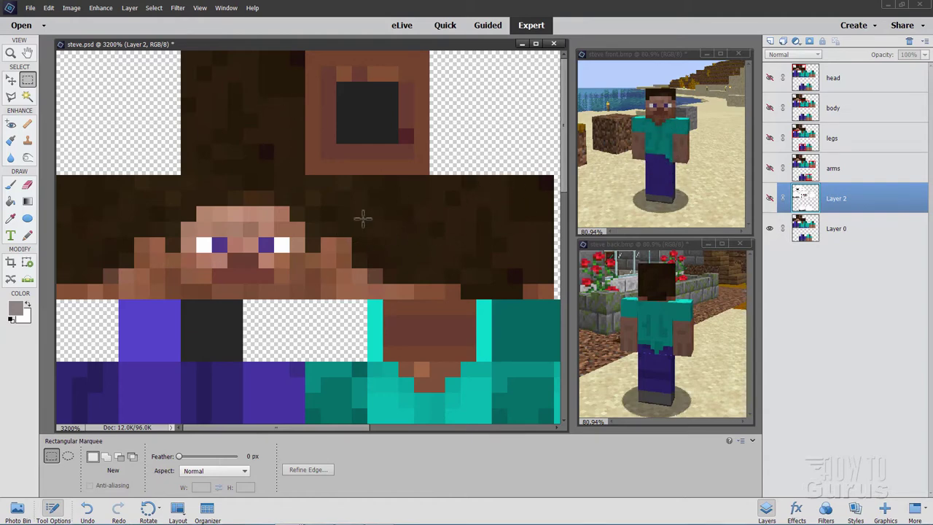
Hide the head guide overlay and show the body guide overlay.
click(769, 77)
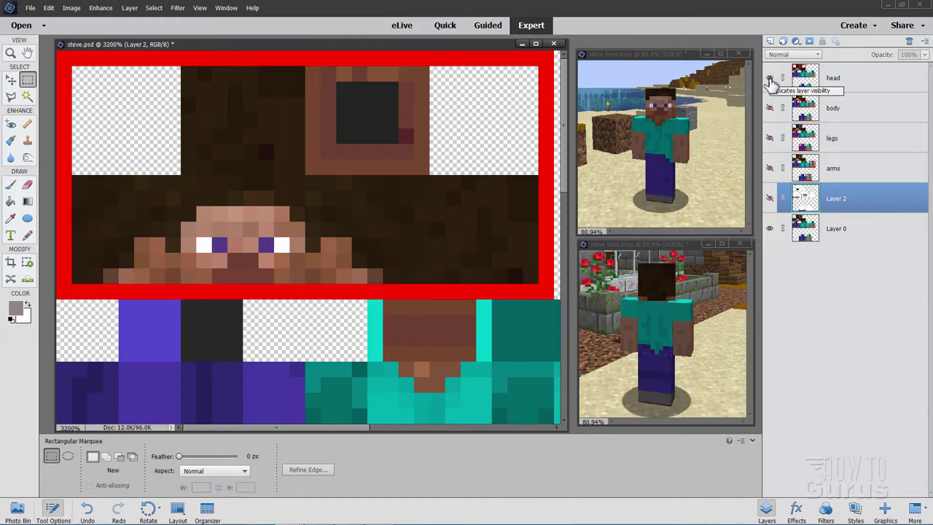
click(770, 78)
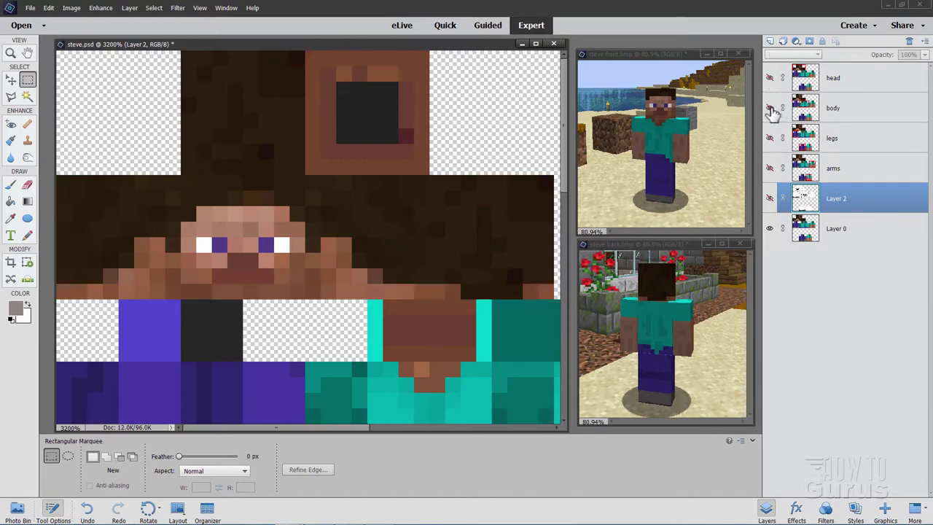
click(770, 108)
scroll(564, 173, down, 1)
scroll(570, 212, down, 4)
scroll(572, 233, down, 1)
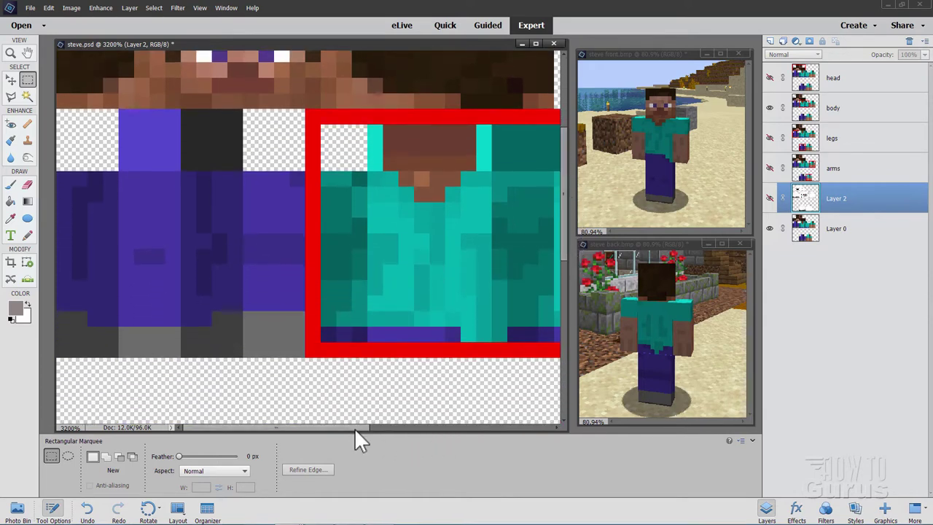
drag(354, 429, 423, 428)
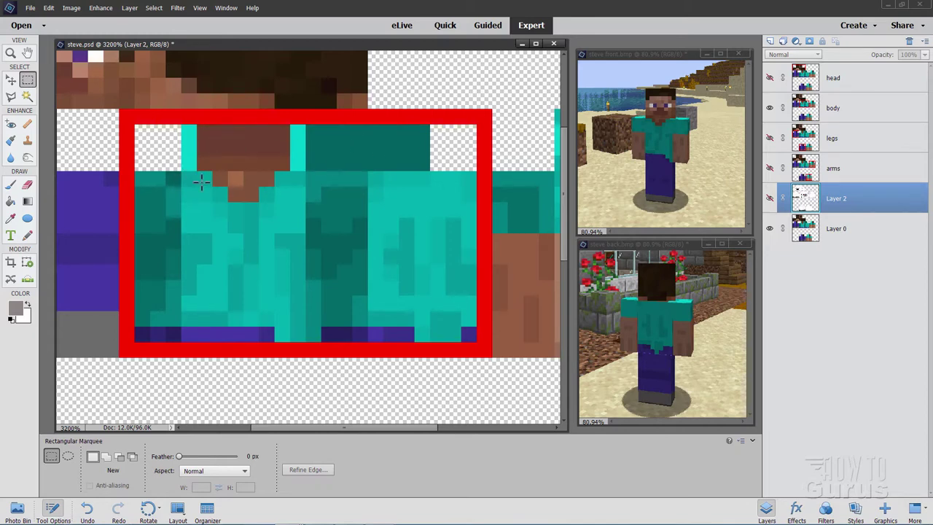
Marquee-select the shirt's front and side sections against the body guide, then deselect.
mouse_move(182, 172)
mouse_down()
mouse_move(285, 327)
mouse_move(306, 325)
mouse_move(306, 341)
mouse_up()
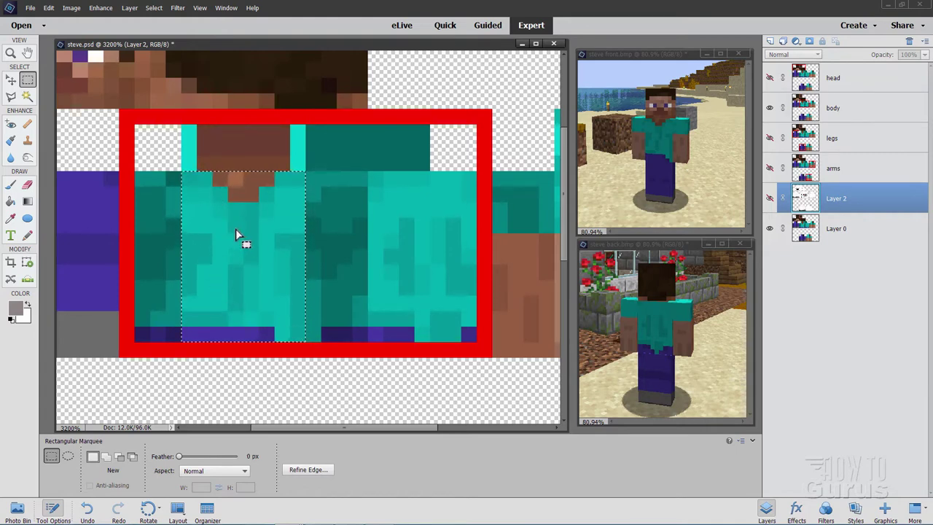
key(ctrl+d)
drag(136, 172, 181, 327)
drag(307, 172, 367, 357)
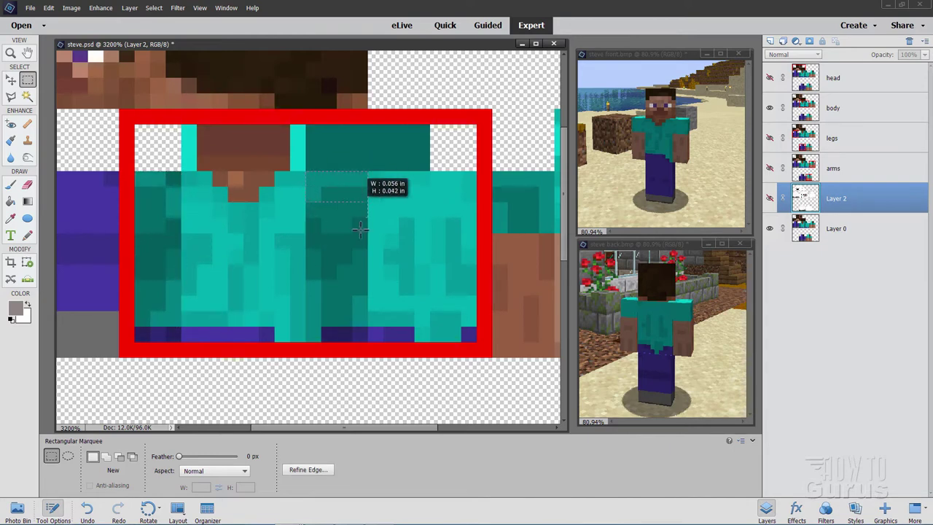
click(332, 277)
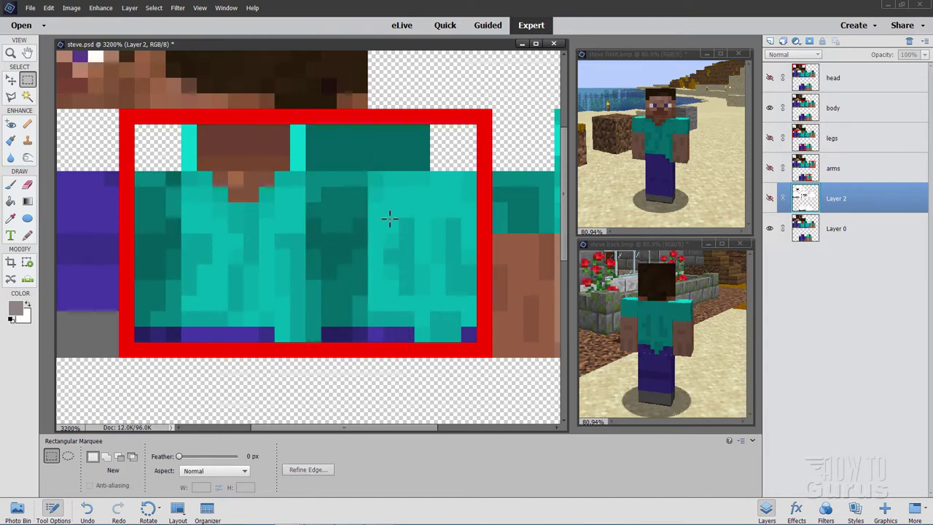
Hide the body guide and marquee-select the shirt's left, front, right and back faces.
click(769, 108)
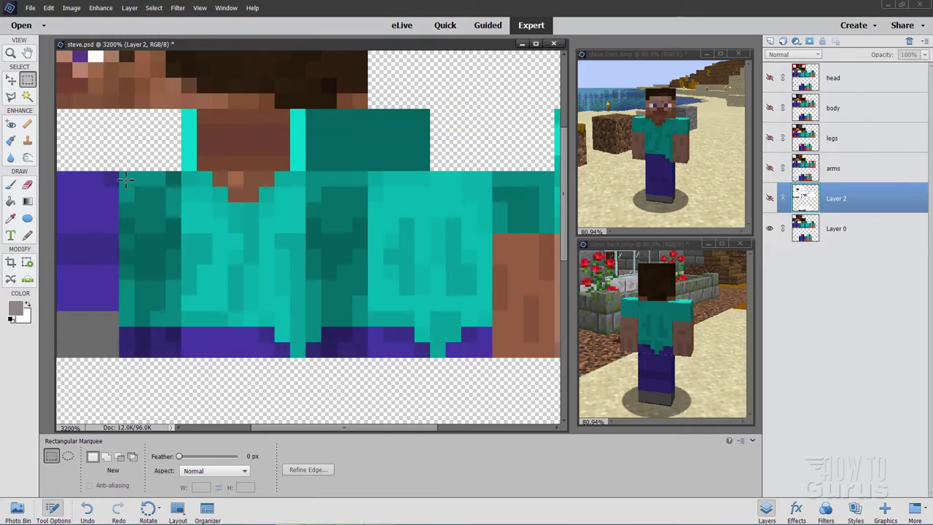
drag(119, 172, 176, 342)
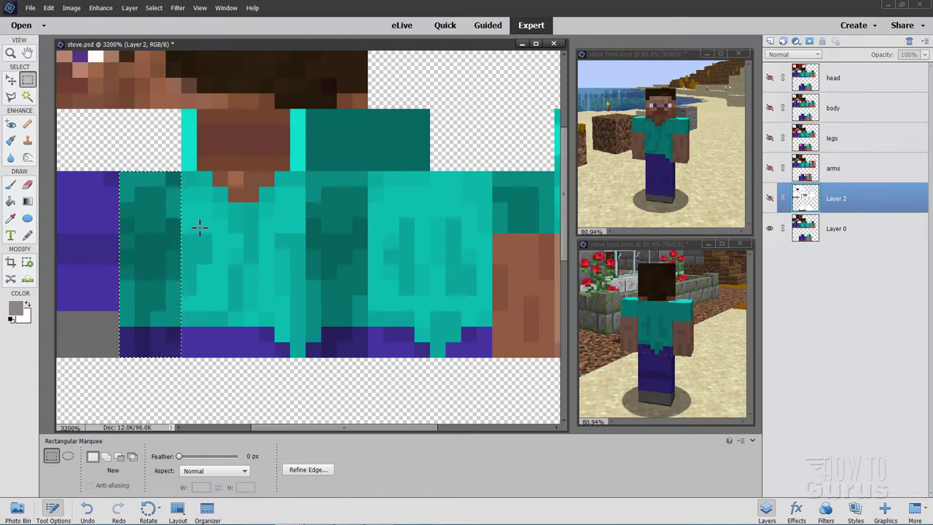
drag(184, 173, 293, 353)
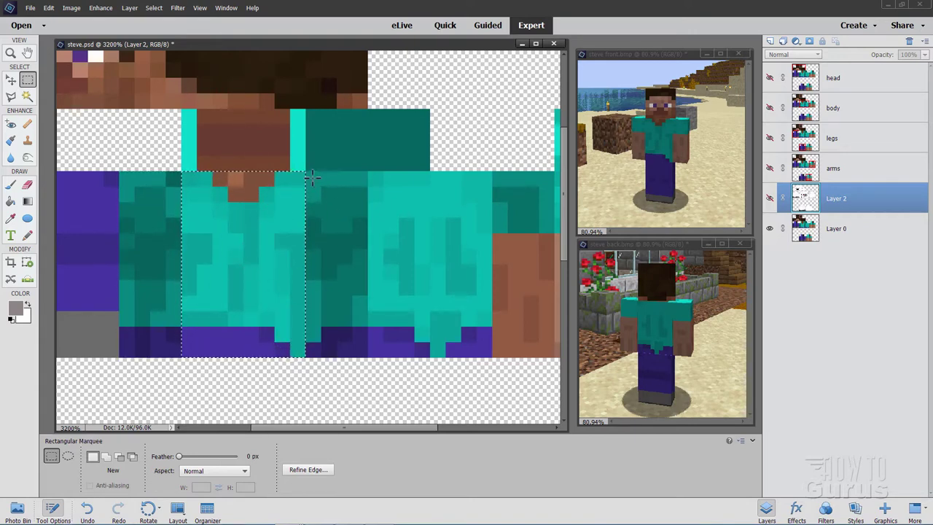
mouse_move(306, 173)
mouse_down()
mouse_move(356, 276)
mouse_move(369, 359)
mouse_up()
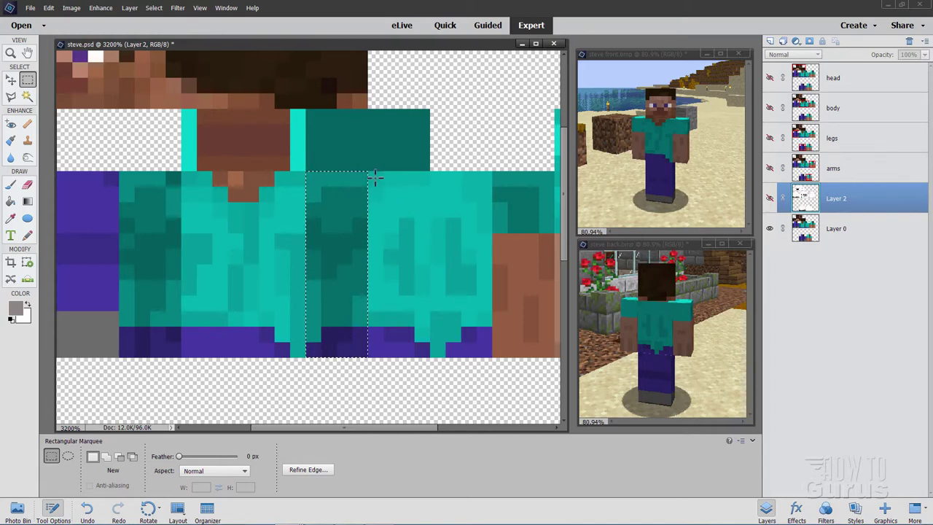
mouse_move(372, 197)
mouse_down()
mouse_move(435, 242)
mouse_move(492, 357)
mouse_up()
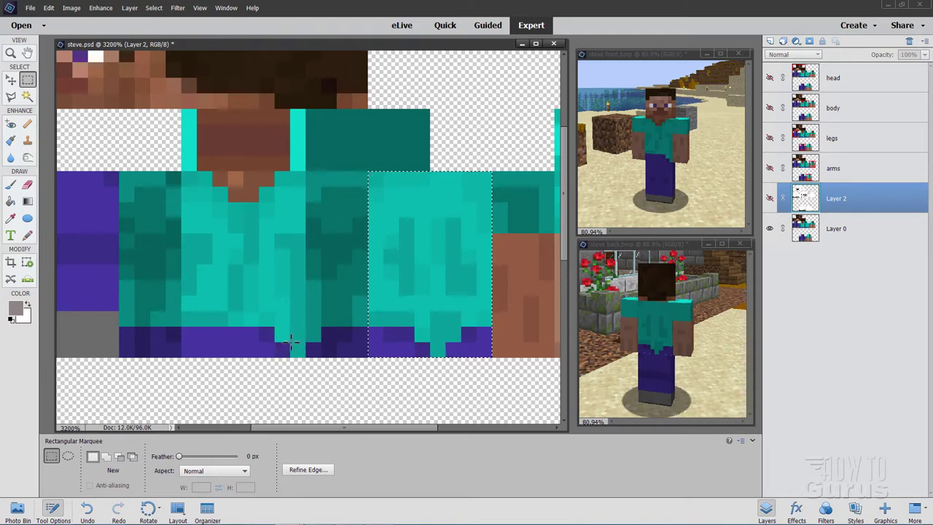
mouse_move(182, 173)
mouse_down()
mouse_move(257, 253)
mouse_move(305, 357)
mouse_up()
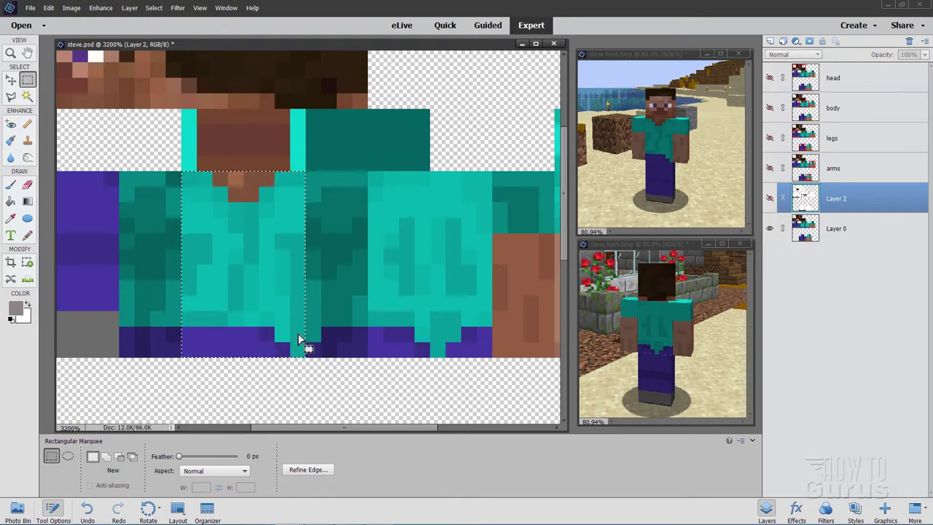
click(232, 304)
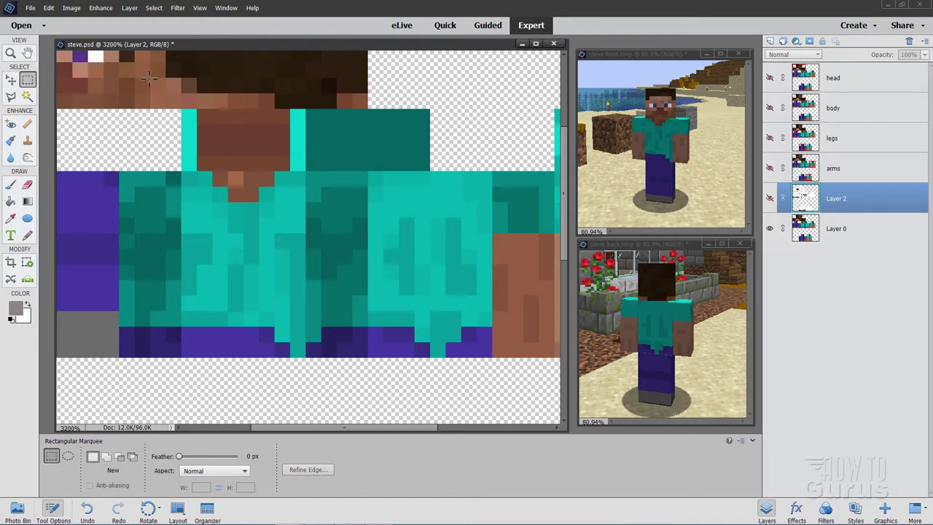
Fit the whole skin in the window, then return to the Move tool.
click(11, 54)
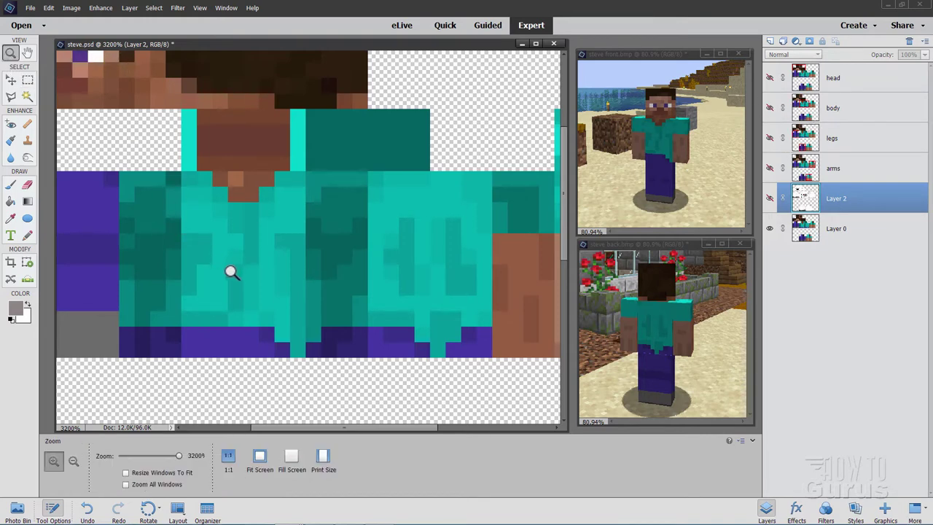
click(258, 456)
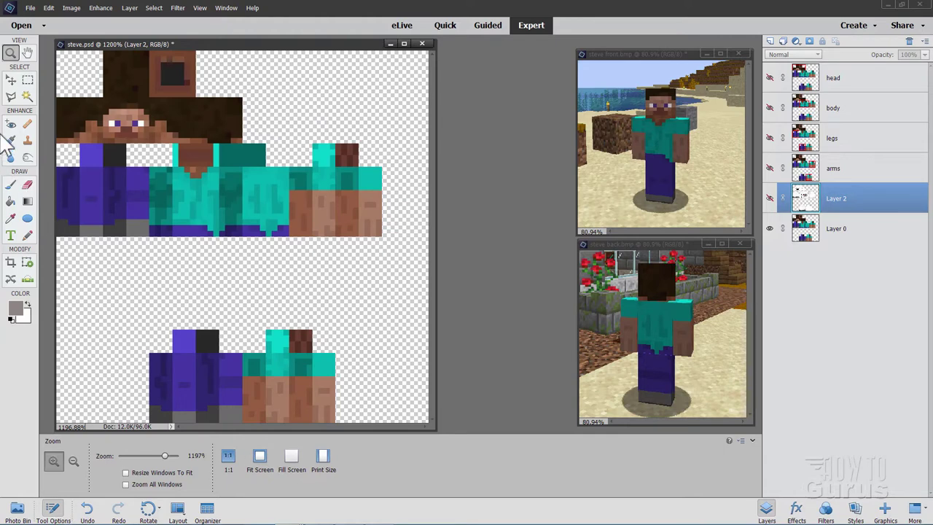
click(11, 80)
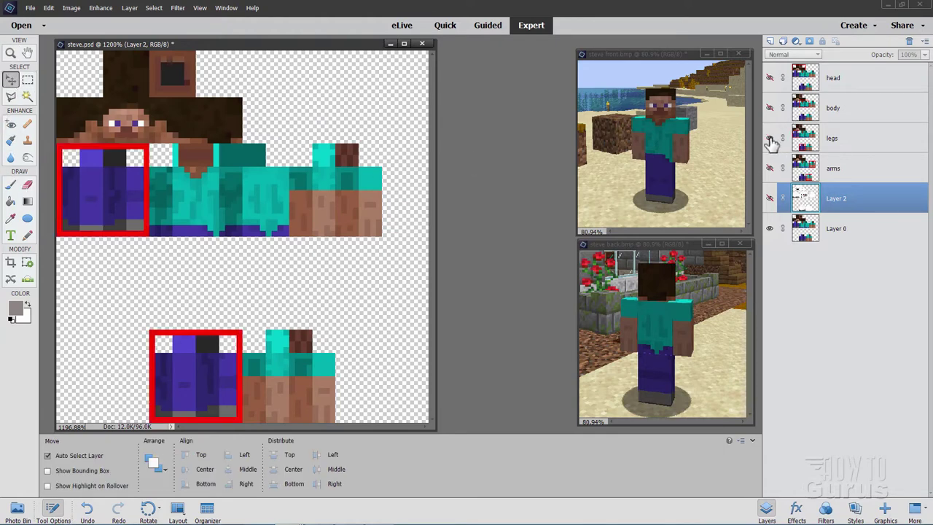
Show the legs guide briefly, then turn on the arms guide and Layer 2.
click(770, 139)
click(770, 138)
click(769, 167)
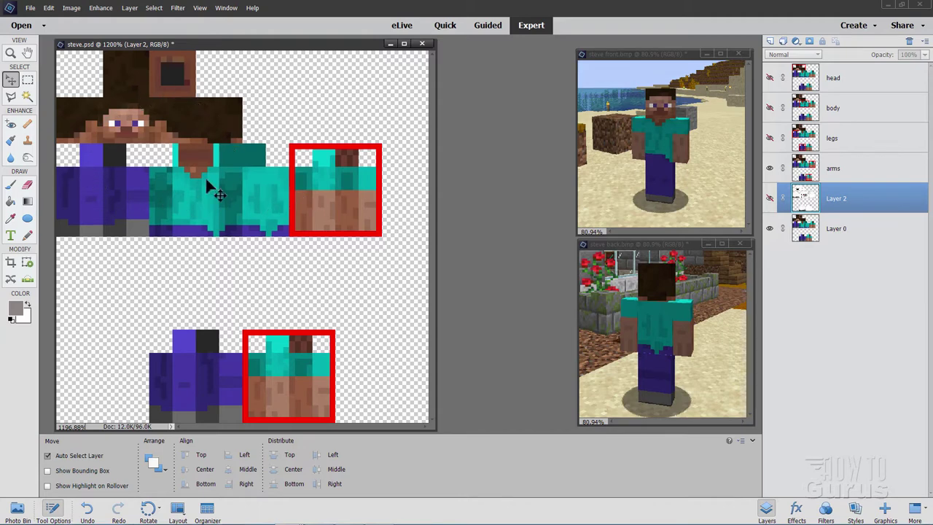
click(770, 198)
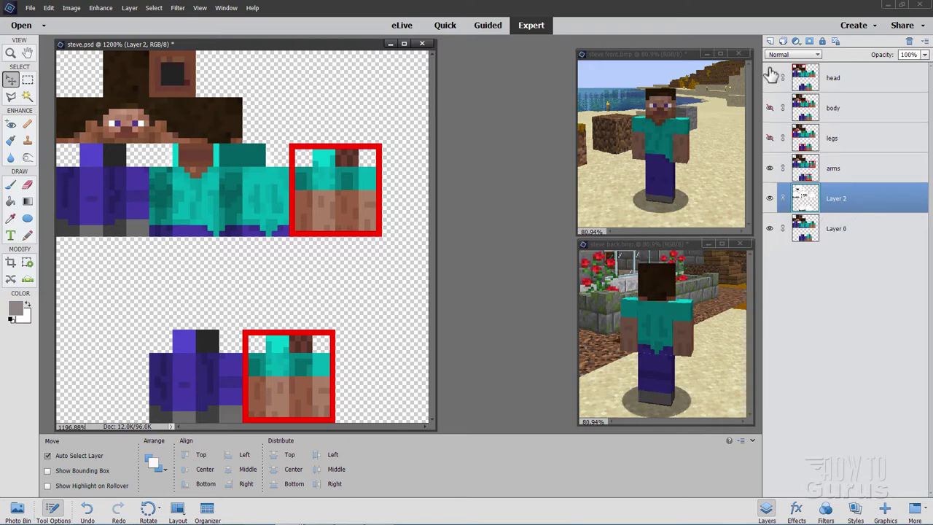
Toggle the arms guide and Layer 2 on and off to compare the white suit.
click(770, 169)
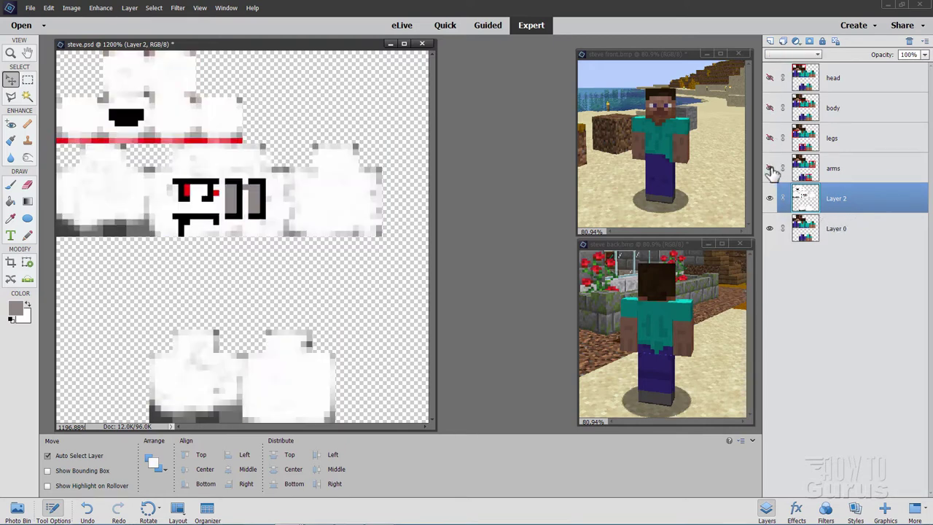
click(771, 169)
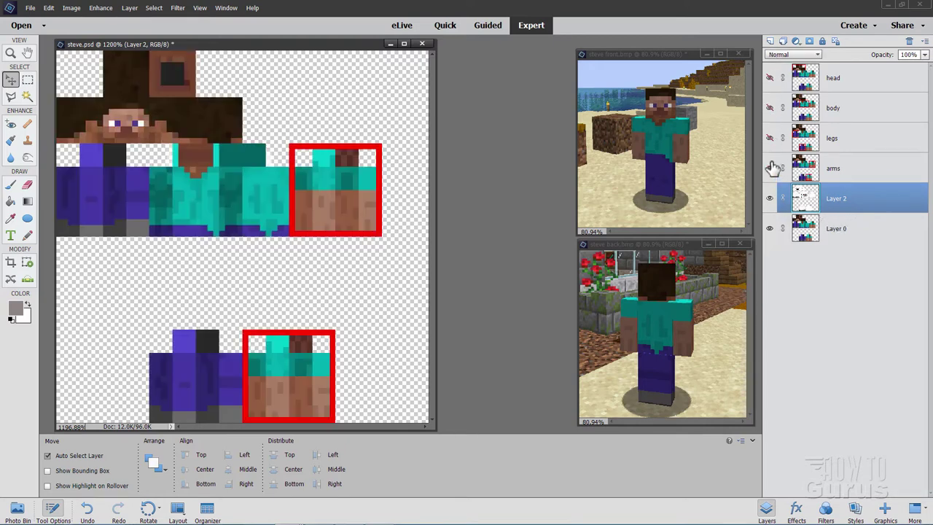
click(770, 200)
click(769, 167)
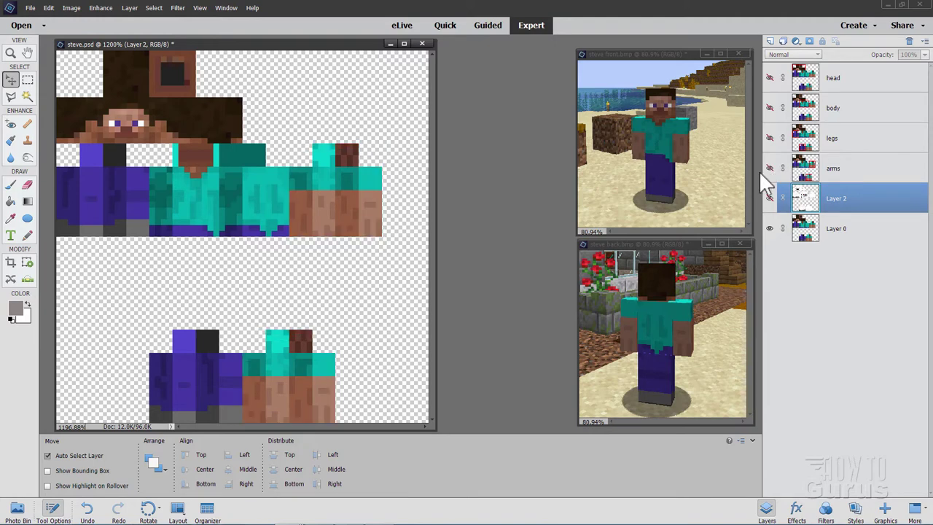
click(769, 198)
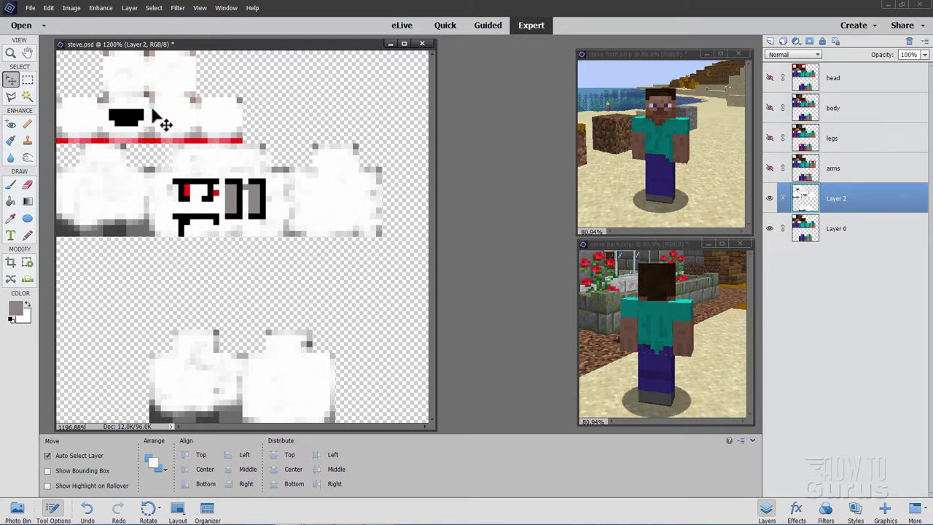
click(769, 197)
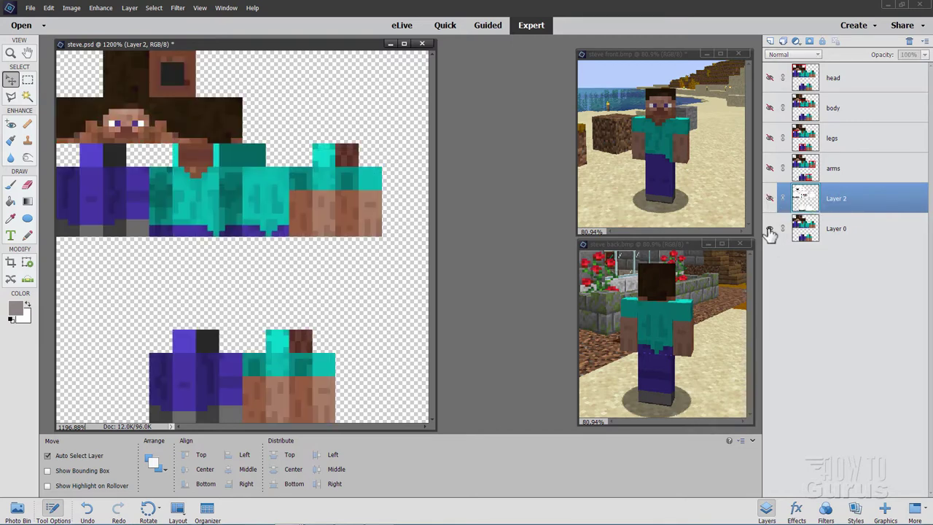
Flick Layer 0 off and on, then hide the arms guide and white suit layer.
click(770, 230)
click(770, 230)
click(770, 198)
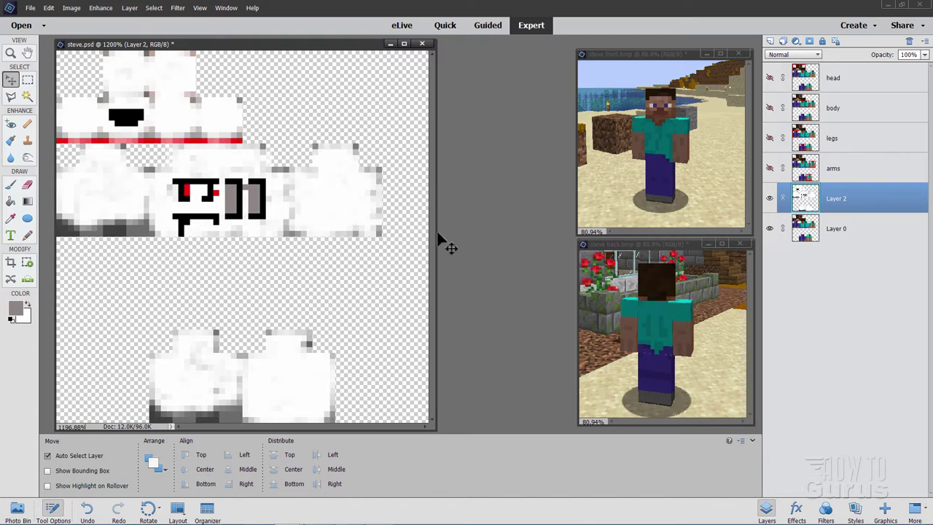
click(769, 167)
click(769, 198)
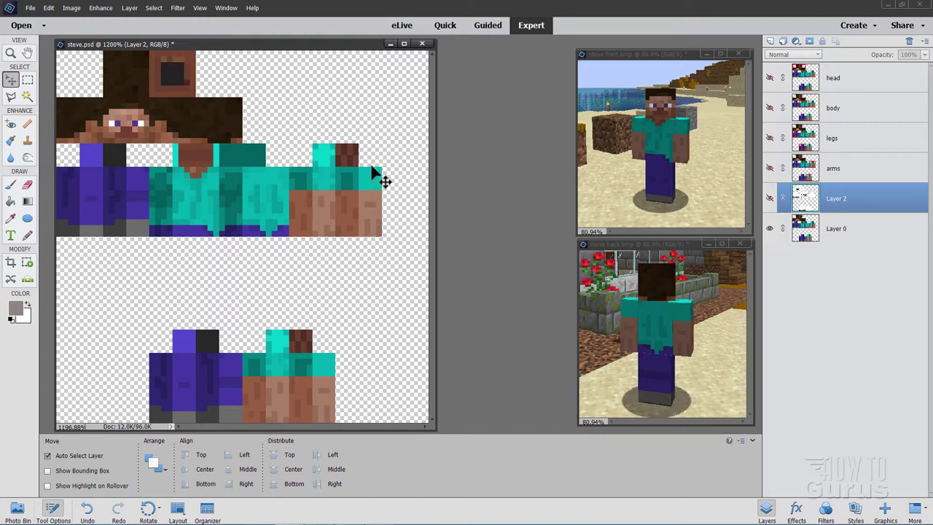
Zoom in on Steve's head and marquee-select the front face square.
drag(295, 48, 331, 52)
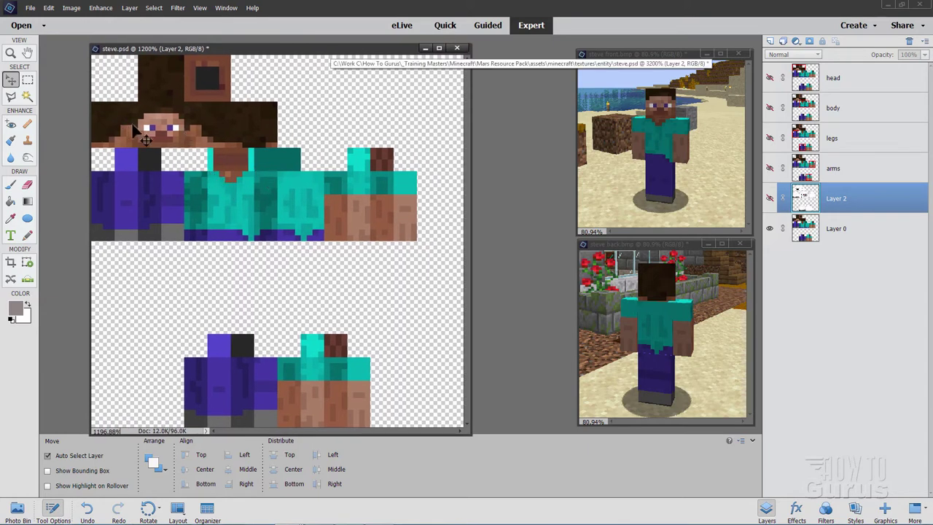
click(10, 53)
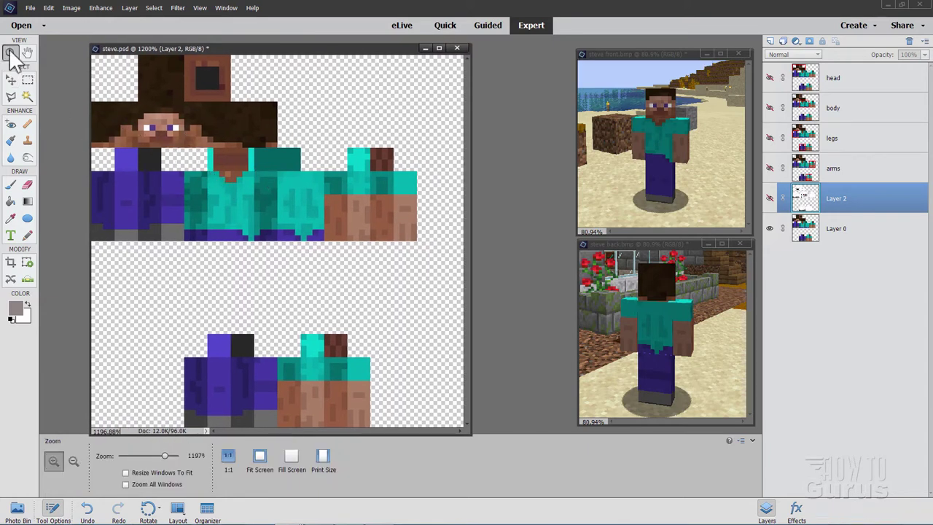
click(144, 132)
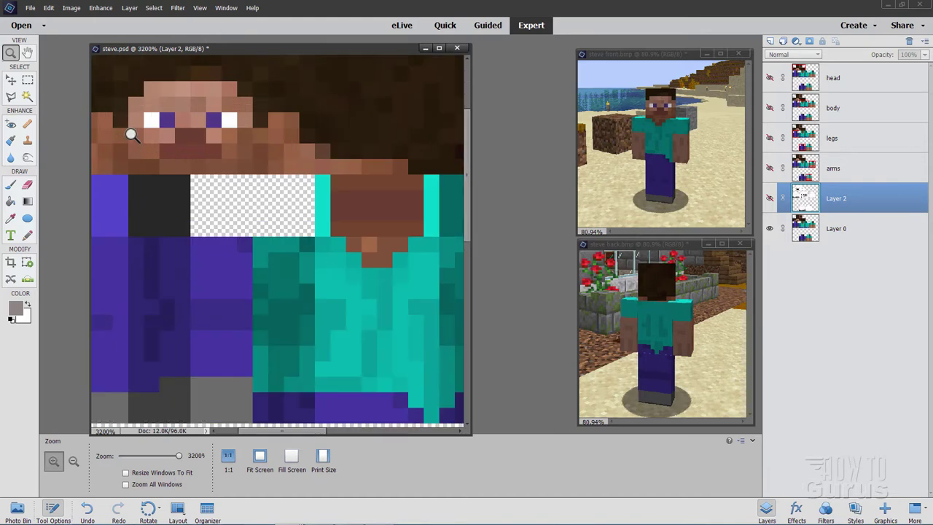
scroll(132, 136, up, 2)
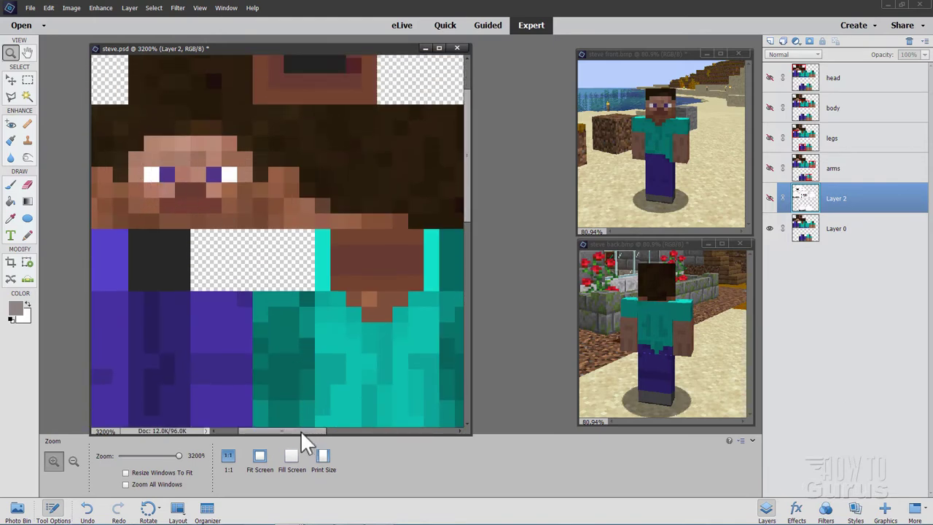
drag(301, 430, 283, 432)
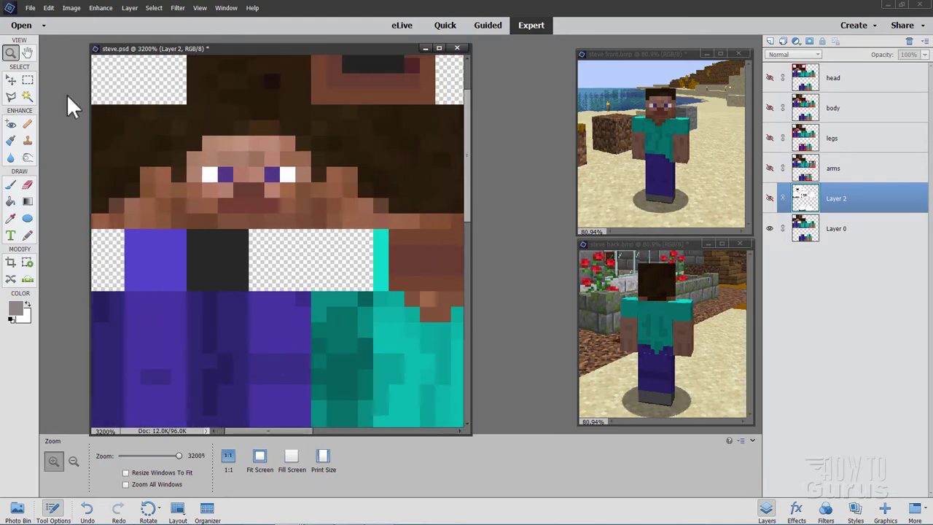
click(27, 80)
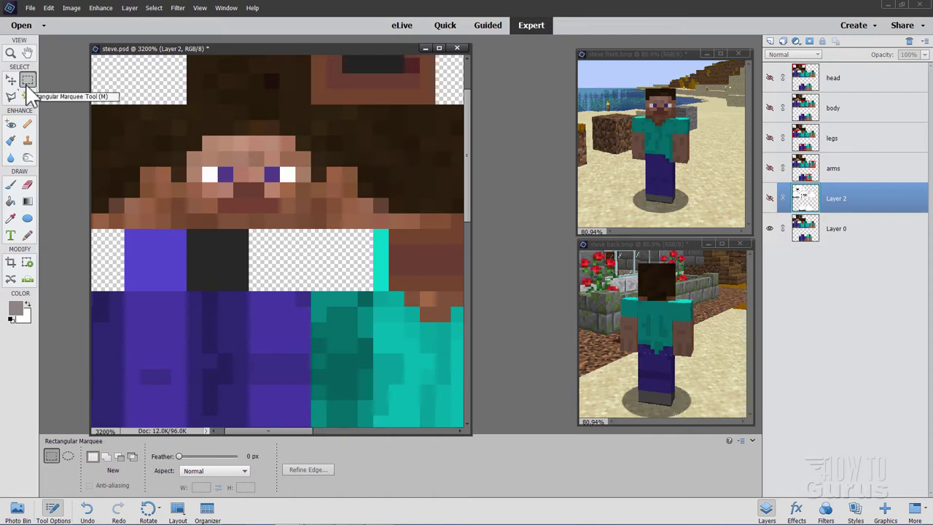
drag(191, 111, 301, 225)
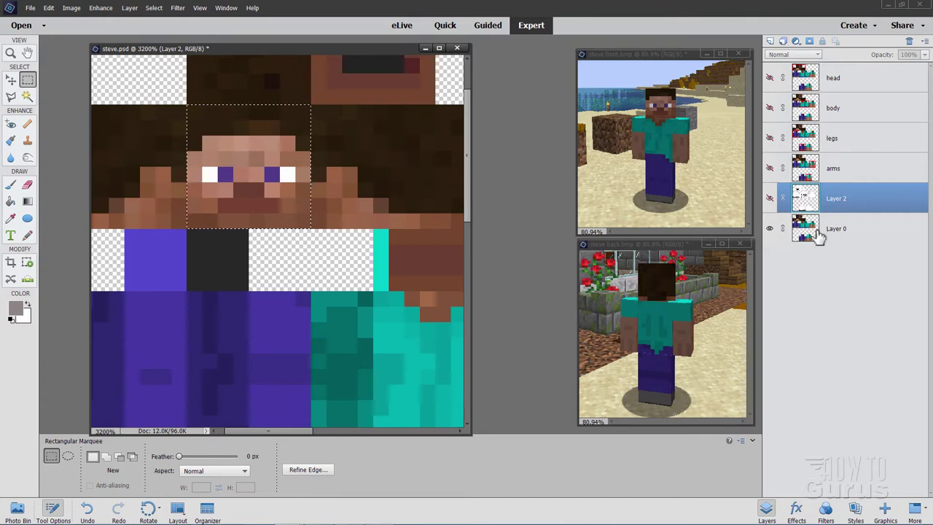
Duplicate Layer 0, hide the original, and make the Layer 0 copy visible.
click(864, 232)
right_click(842, 231)
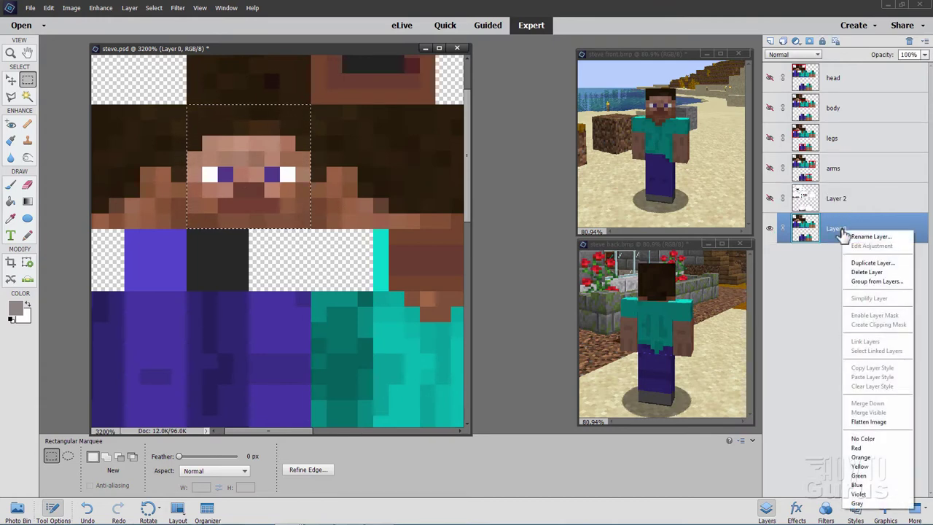
click(858, 265)
click(475, 128)
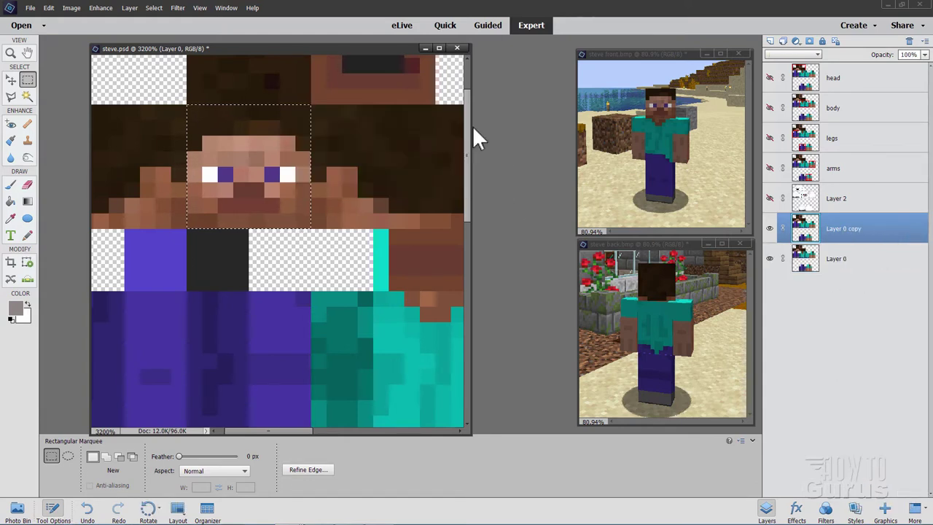
click(769, 259)
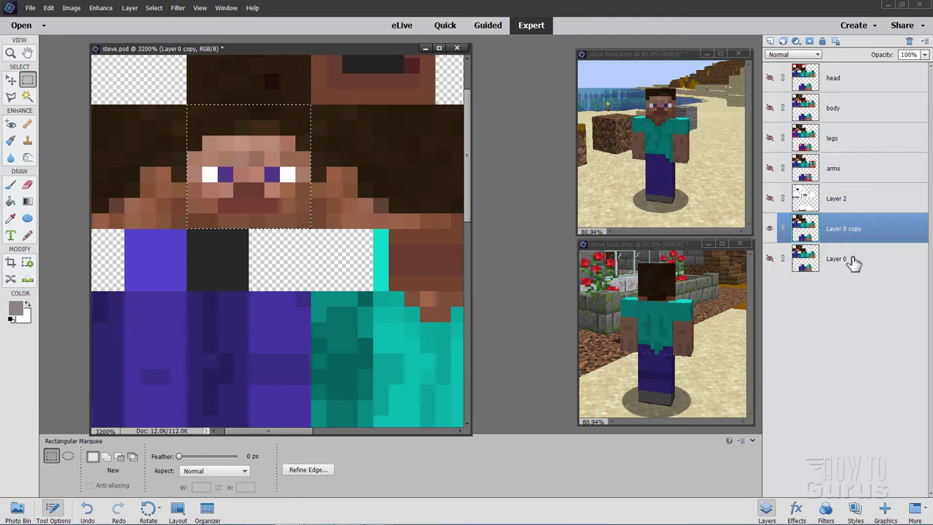
click(774, 228)
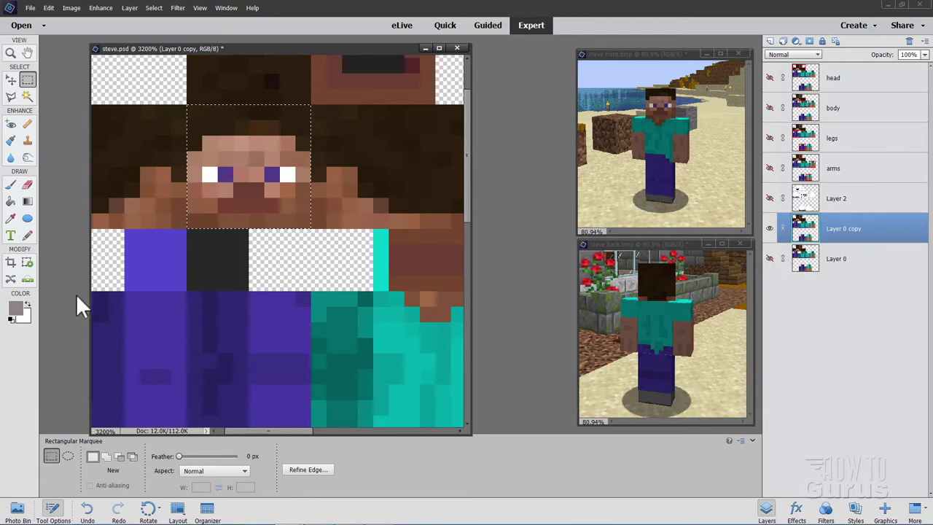
Choose a bright saturated cyan as the foreground colour in the Color Picker.
click(16, 310)
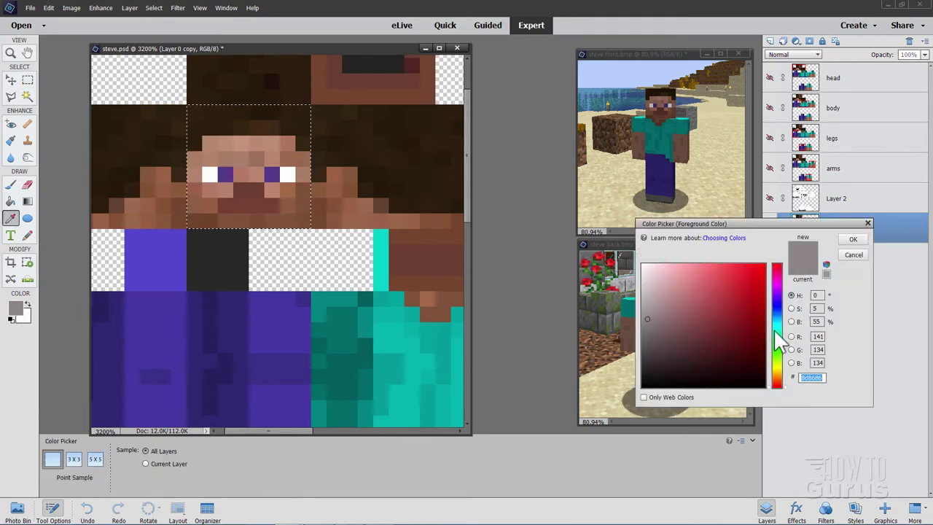
drag(777, 339, 786, 332)
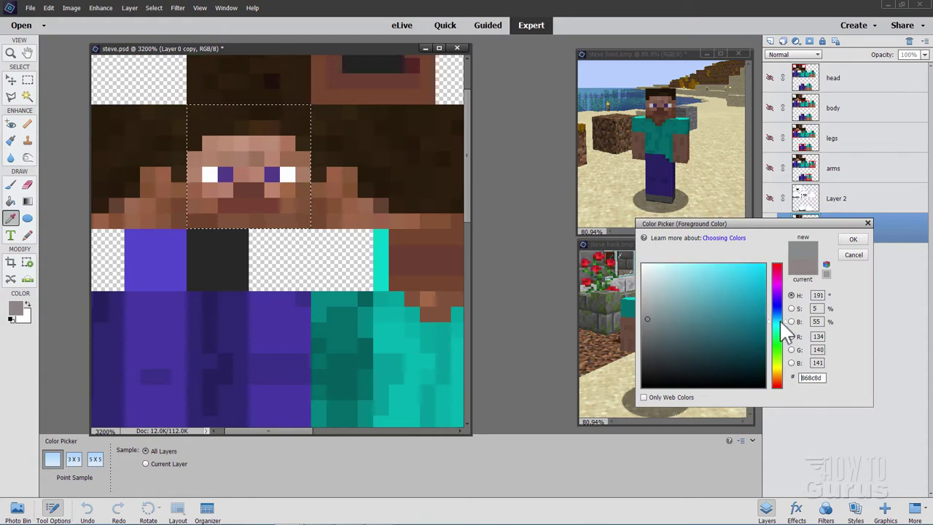
drag(758, 277, 757, 268)
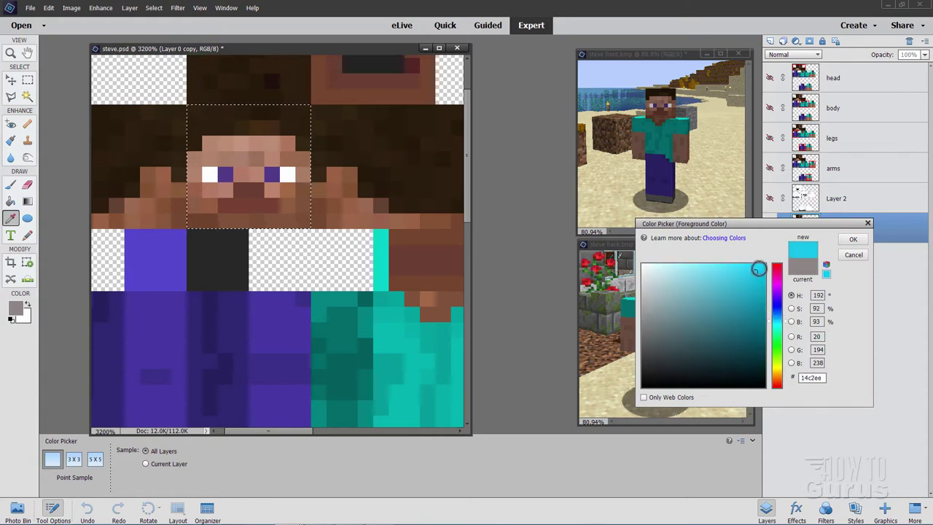
Confirm cyan and pencil both purple eye pixels cyan on the Layer 0 copy.
click(852, 241)
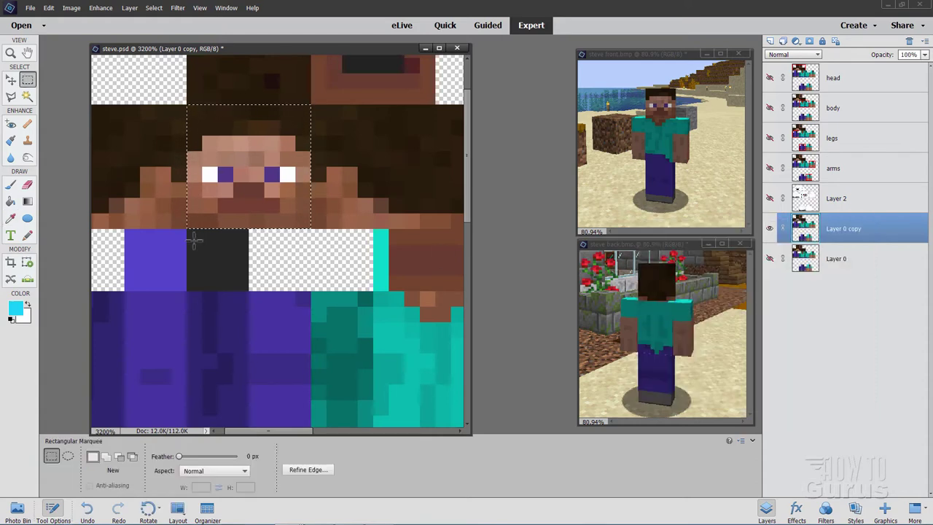
click(27, 235)
click(224, 175)
click(271, 175)
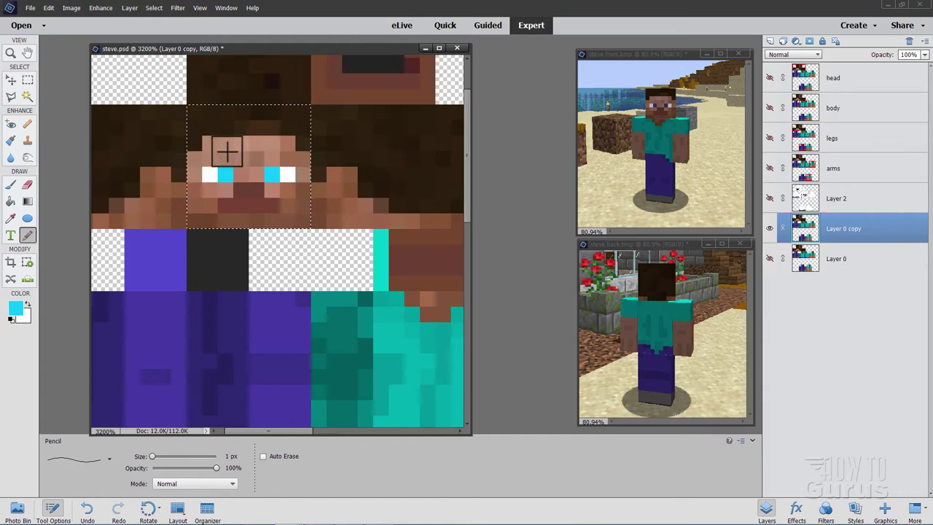
click(12, 80)
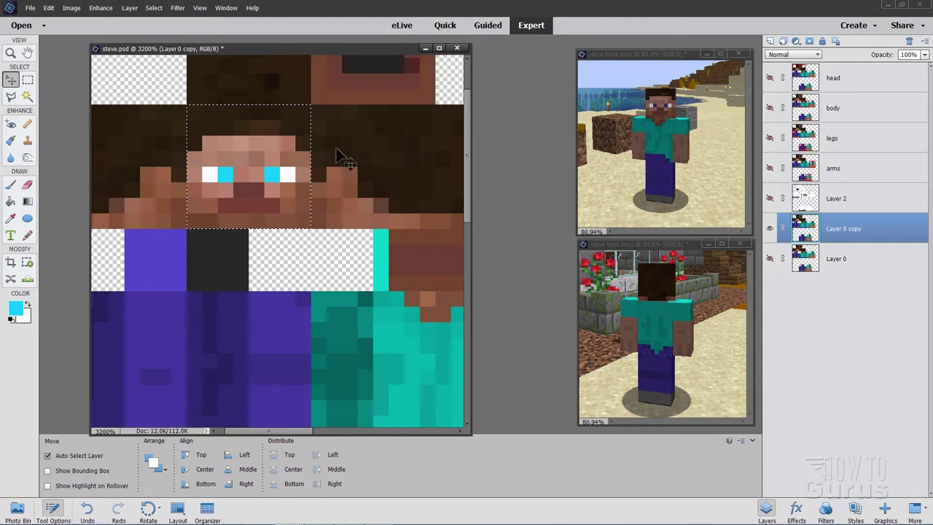
Deselect the face, then check PNG-8 in Save for Web and cancel.
click(154, 7)
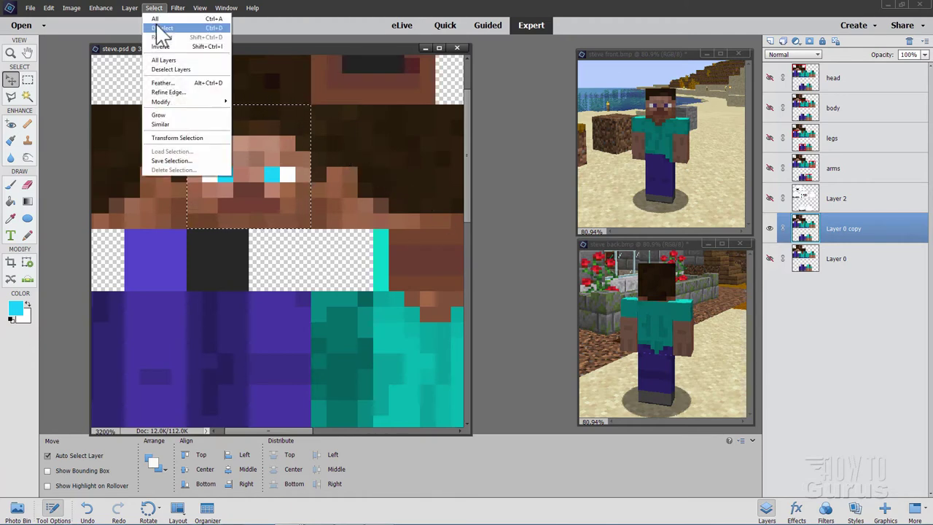
click(162, 29)
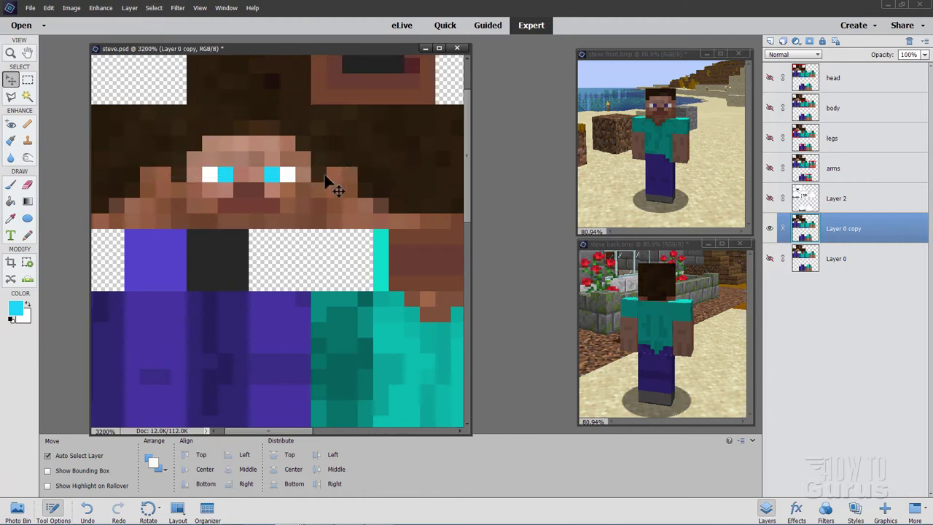
click(31, 8)
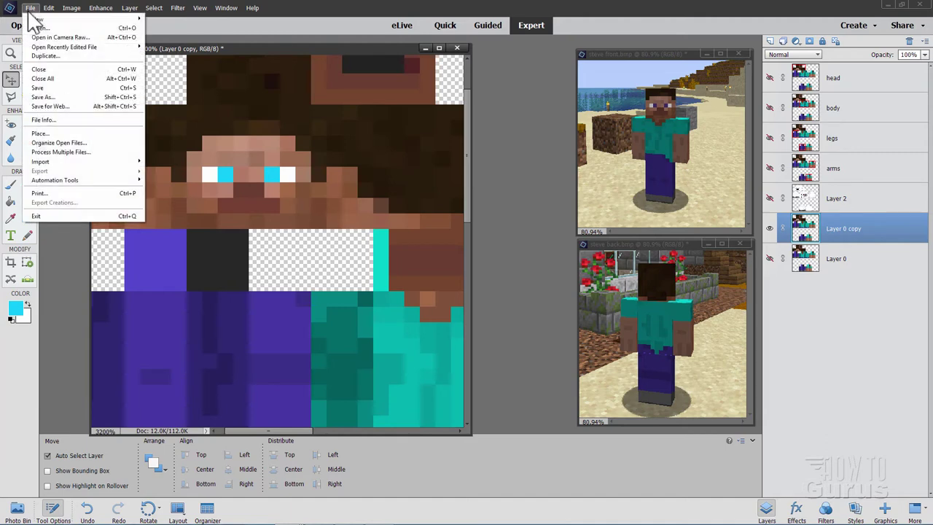
click(51, 106)
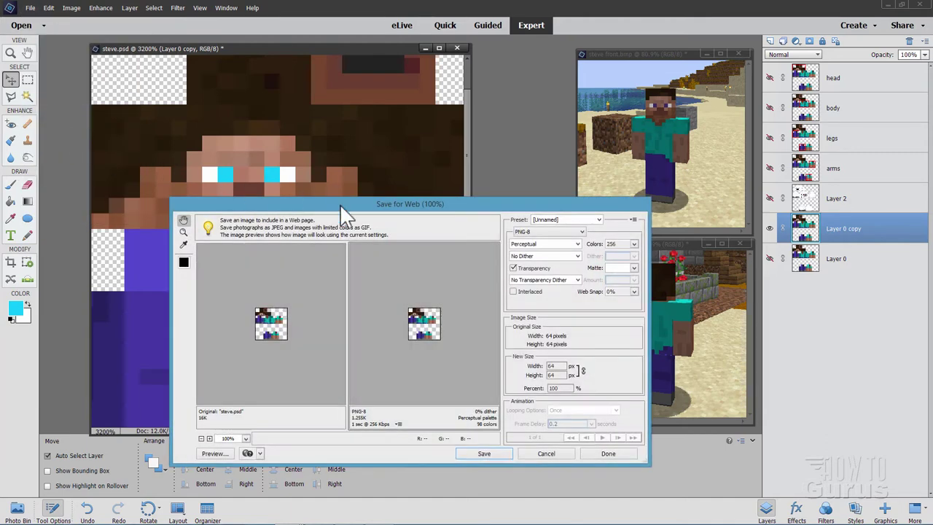
drag(340, 206, 328, 201)
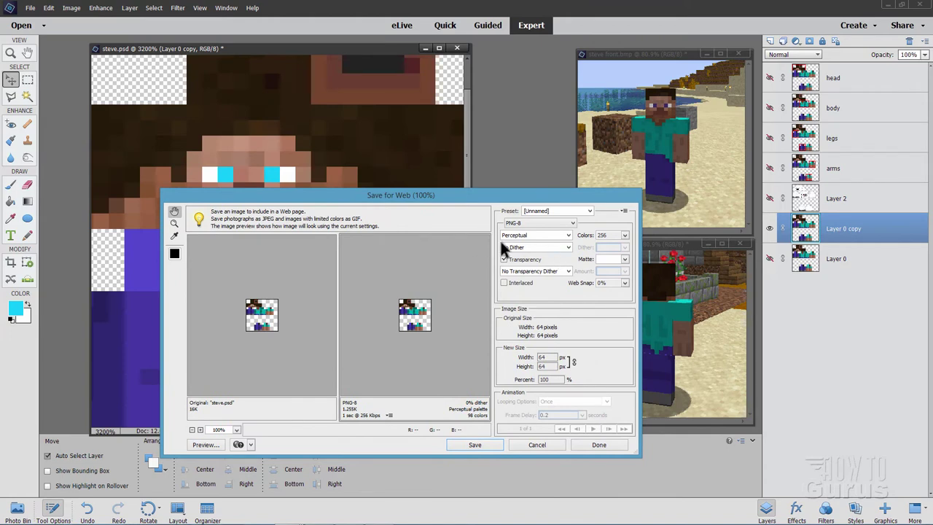
click(525, 223)
click(550, 446)
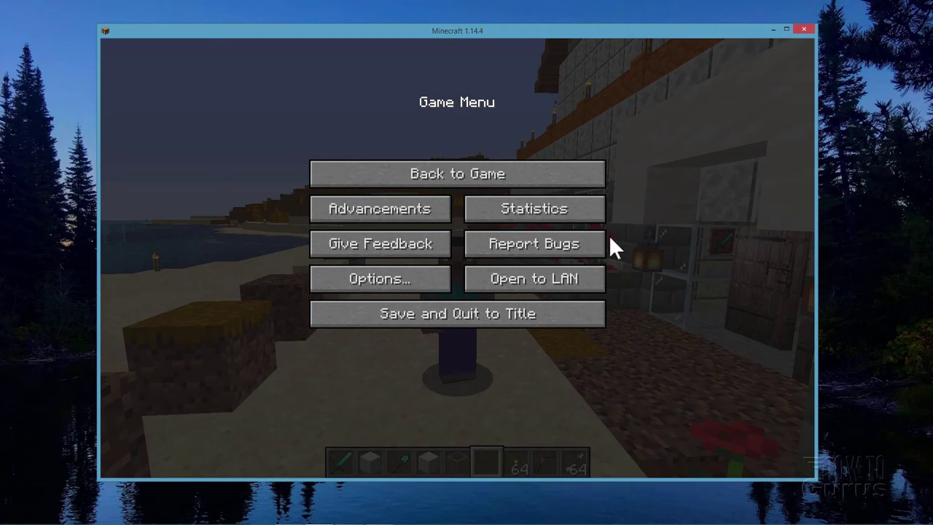
Open the resource packs folder from Options > Resource Packs, showing Steve.zip.
click(379, 279)
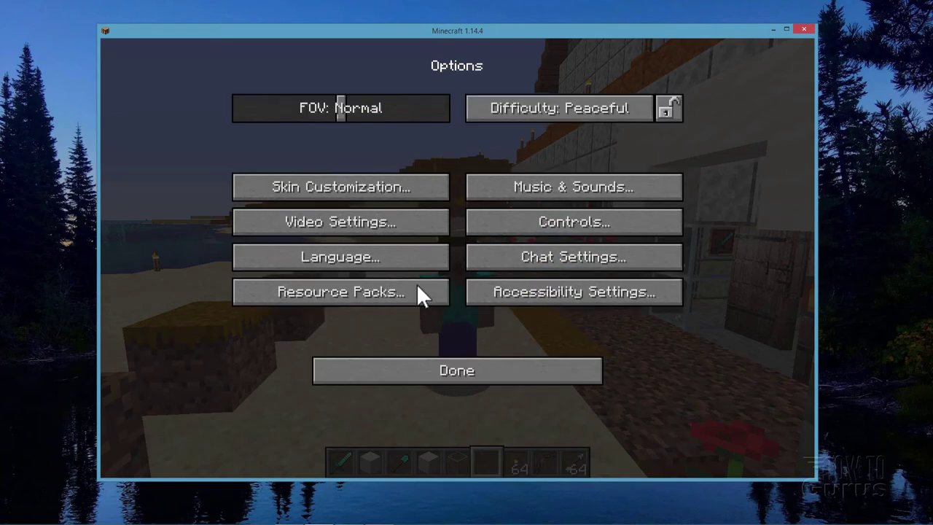
click(410, 293)
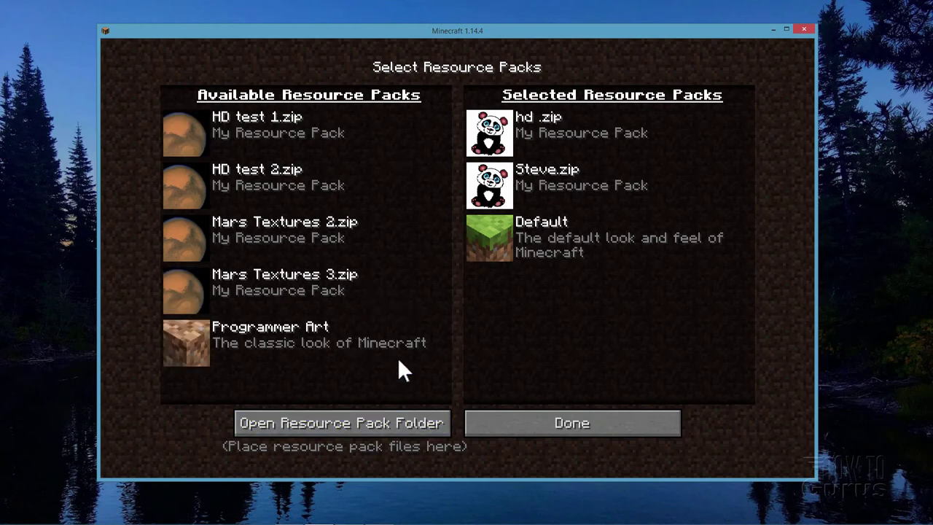
click(351, 423)
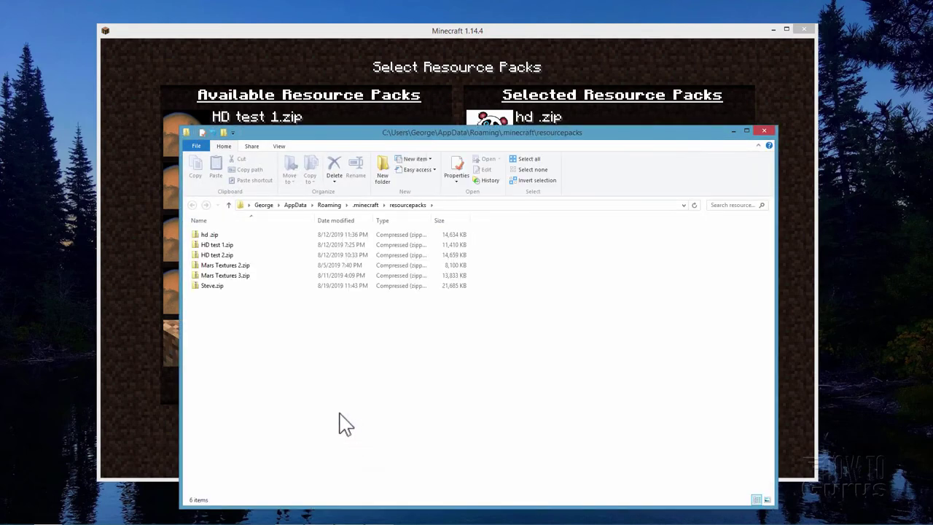
Select Steve.zip in the resourcepacks folder and close File Explorer.
click(209, 288)
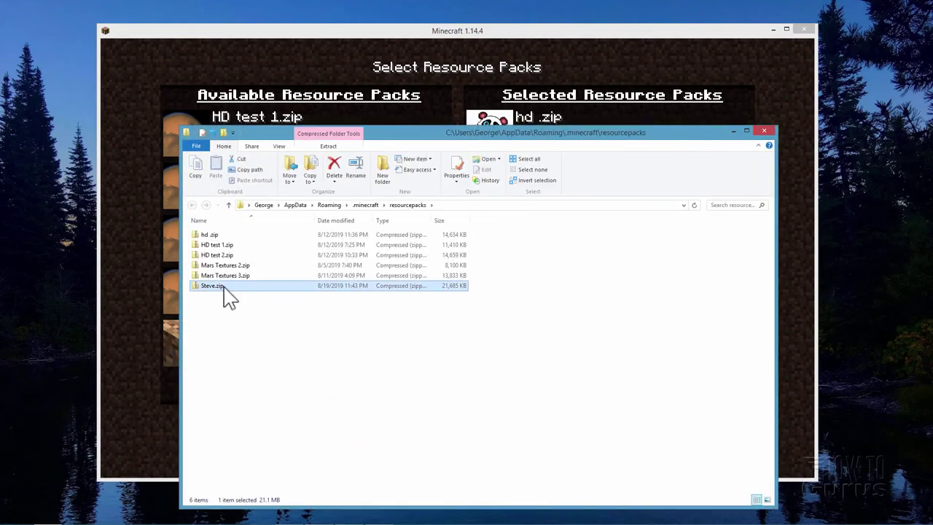
click(764, 133)
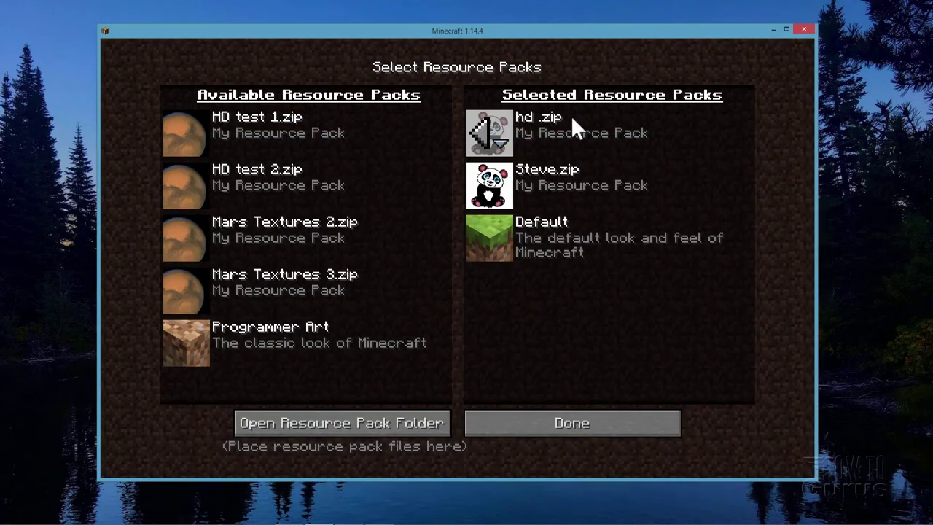
Move Steve.zip above hd.zip, apply the packs, and resume the game.
mouse_move(489, 133)
mouse_move(489, 185)
click(501, 174)
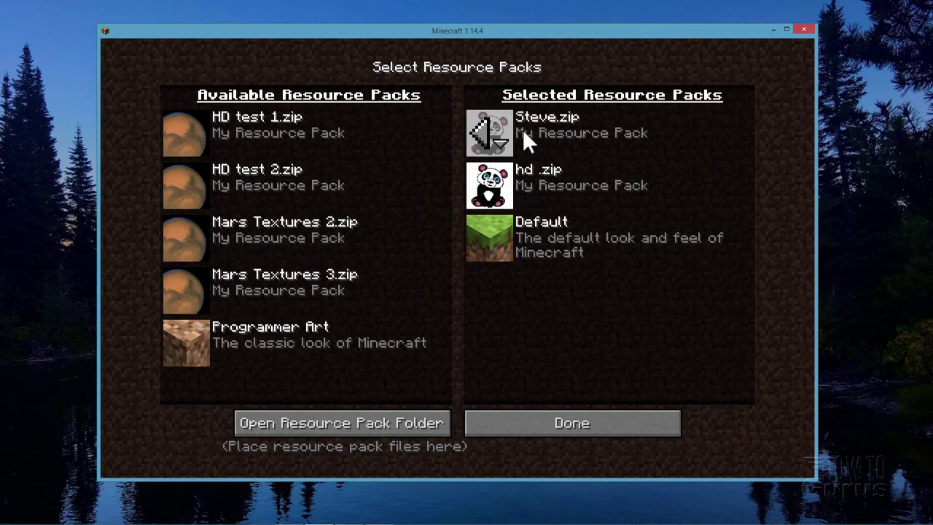
click(574, 424)
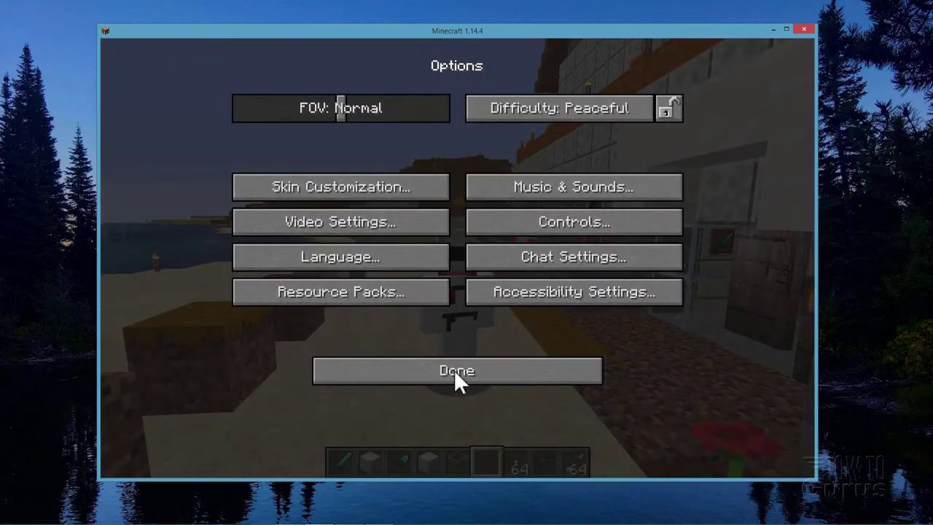
click(454, 370)
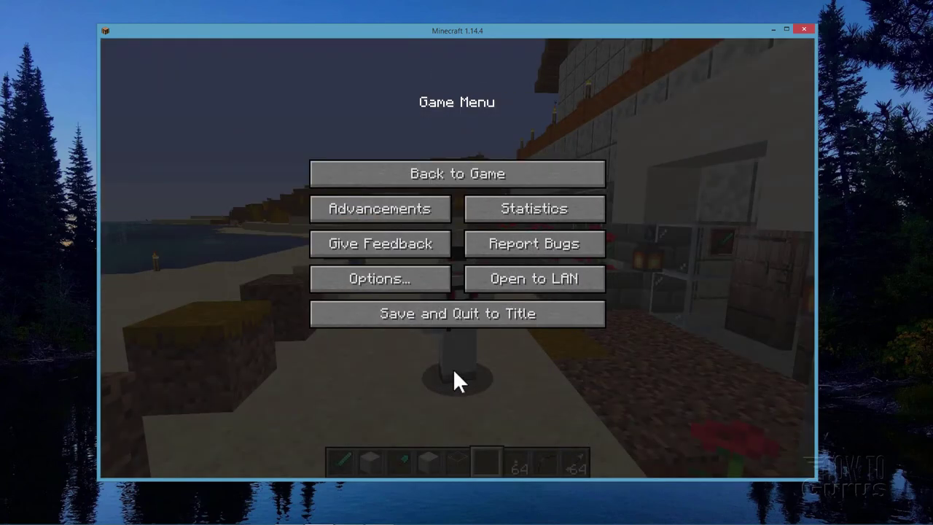
click(437, 180)
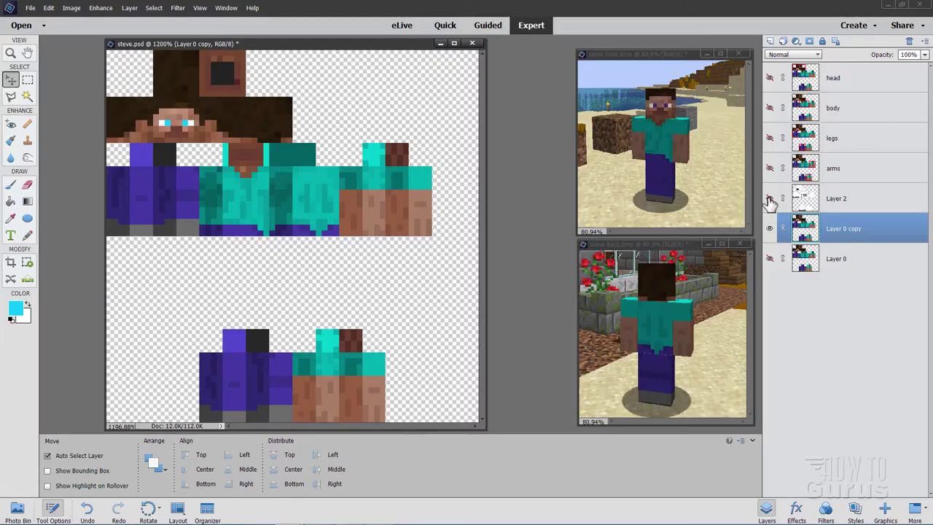
Show and then hide the white spacesuit Layer 2 over the Steve skin.
click(769, 199)
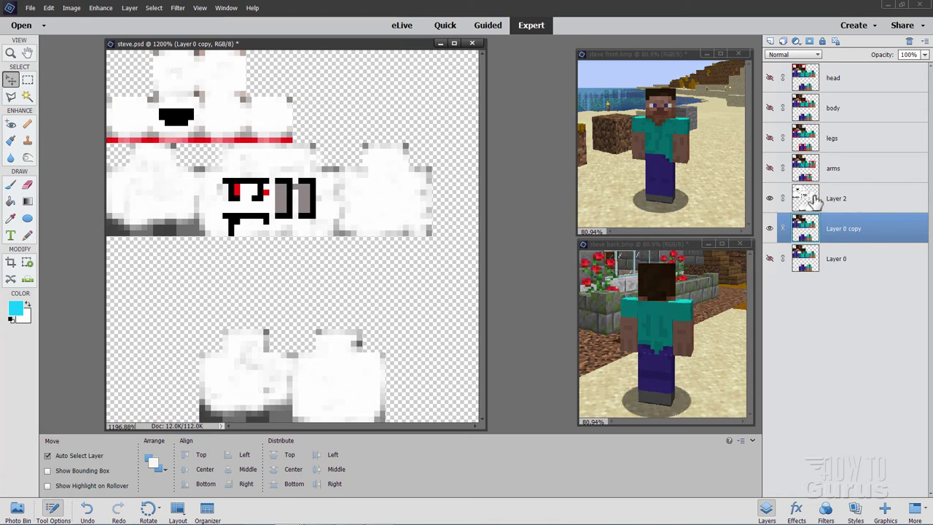
click(770, 198)
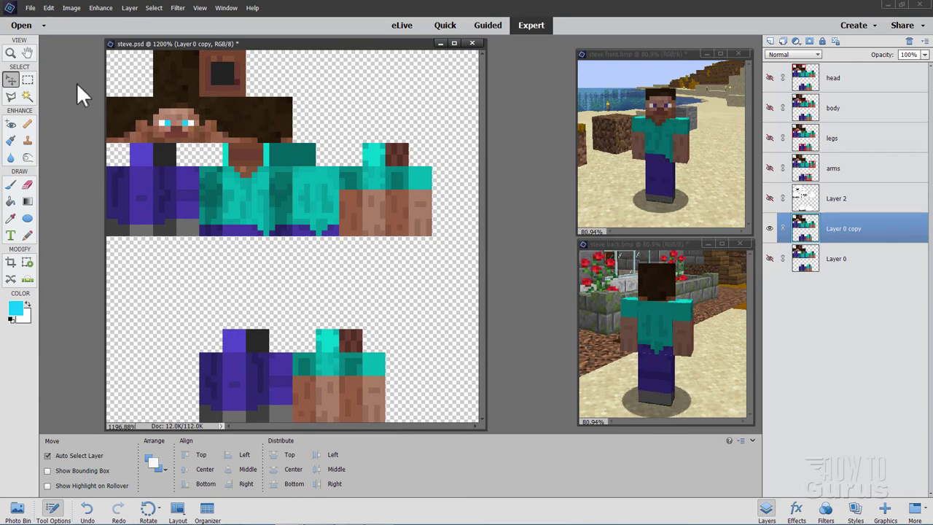
click(31, 9)
Choose steve.png from assets/minecraft/textures/entity in the Open dialog.
click(39, 27)
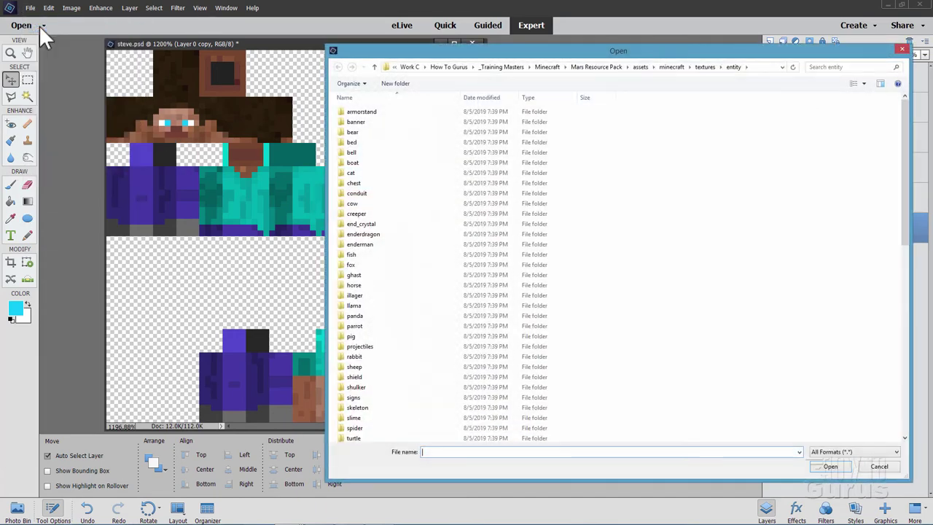
click(643, 68)
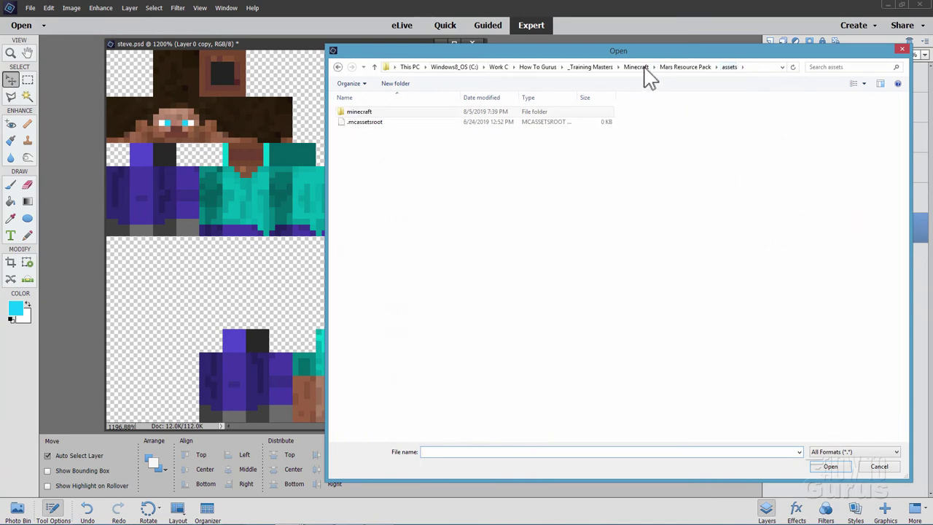
double_click(347, 114)
double_click(344, 184)
double_click(352, 143)
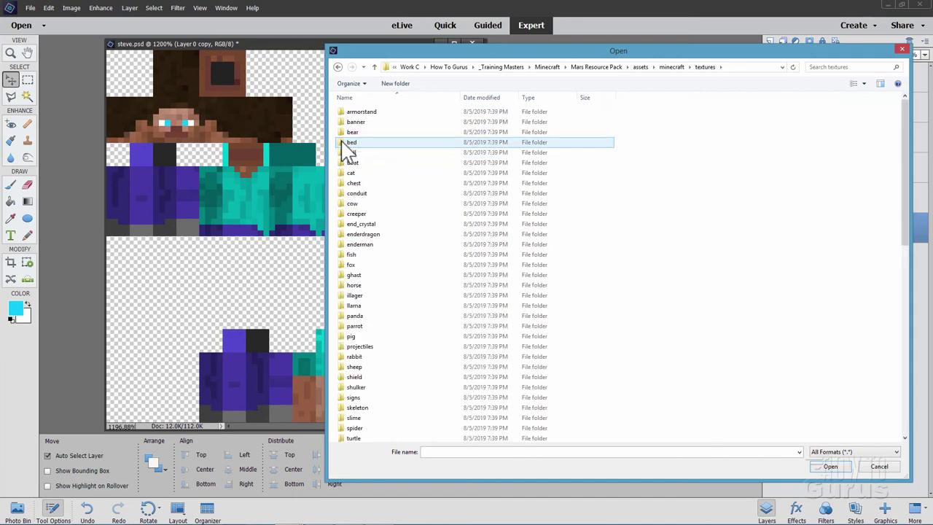
scroll(422, 183, down, 5)
scroll(426, 182, down, 5)
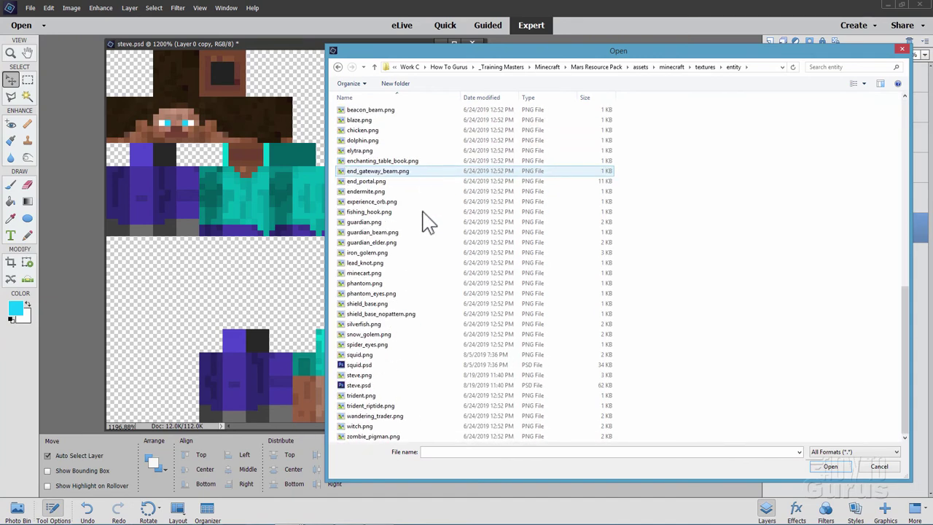
click(356, 376)
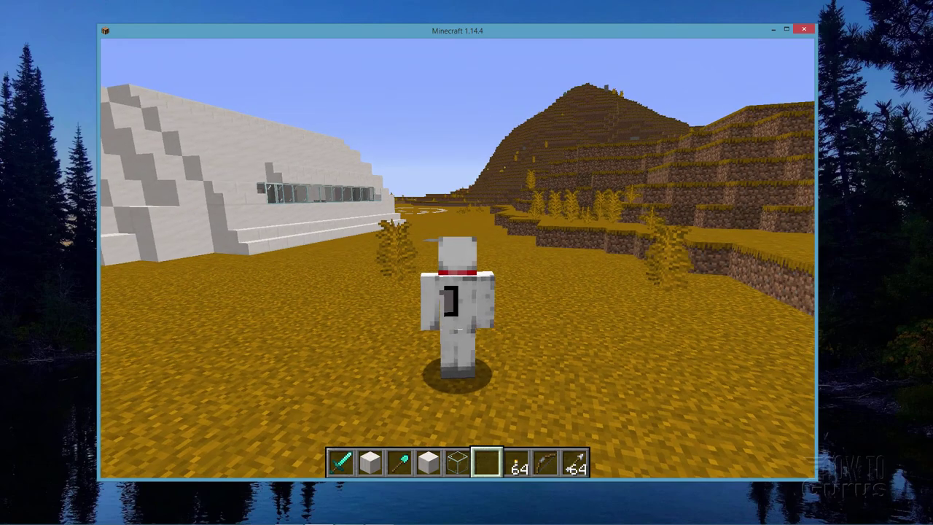
Walk past the white building, viewing the spacesuit skin from front and first person.
key(w)
key(w)
key(w)
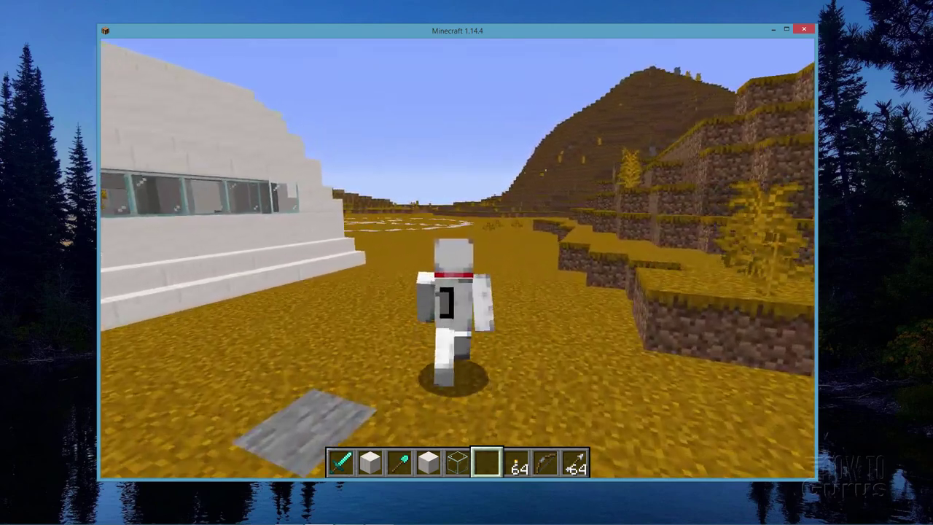
key(w)
key(w)
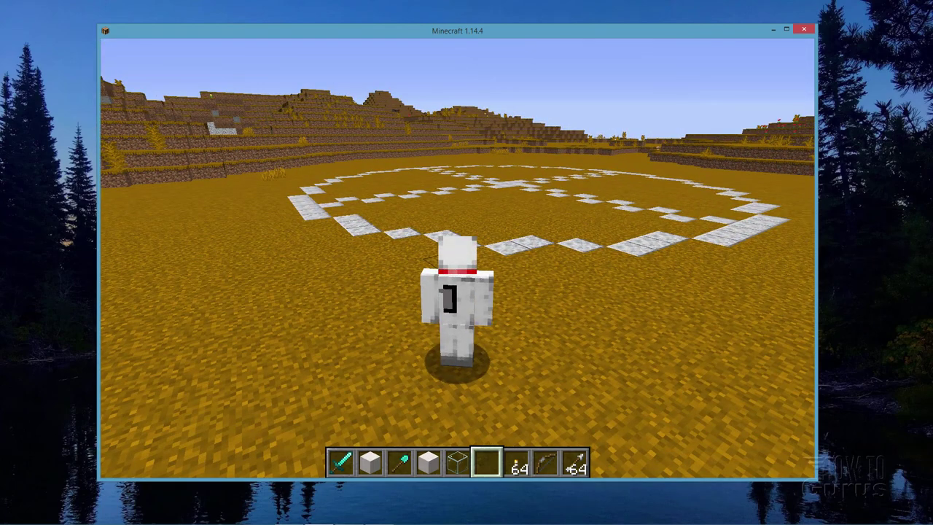
key(F5)
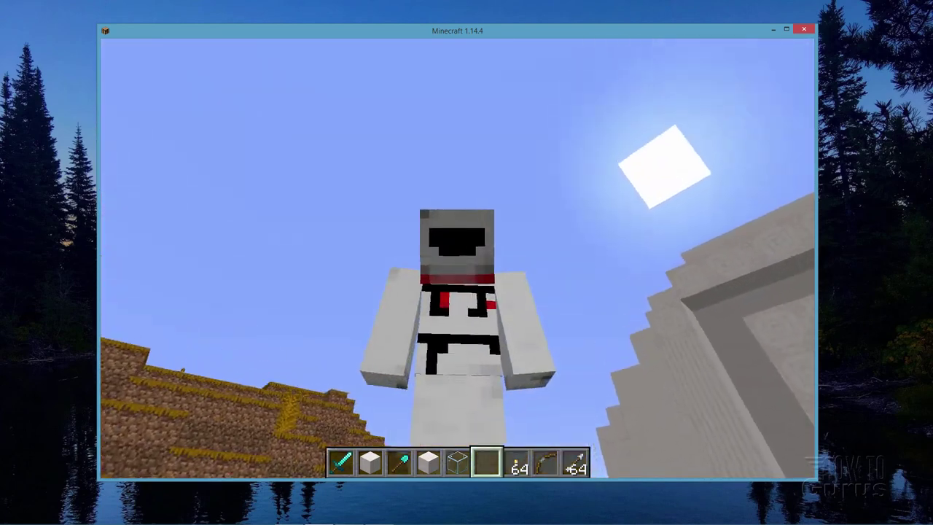
key(F5)
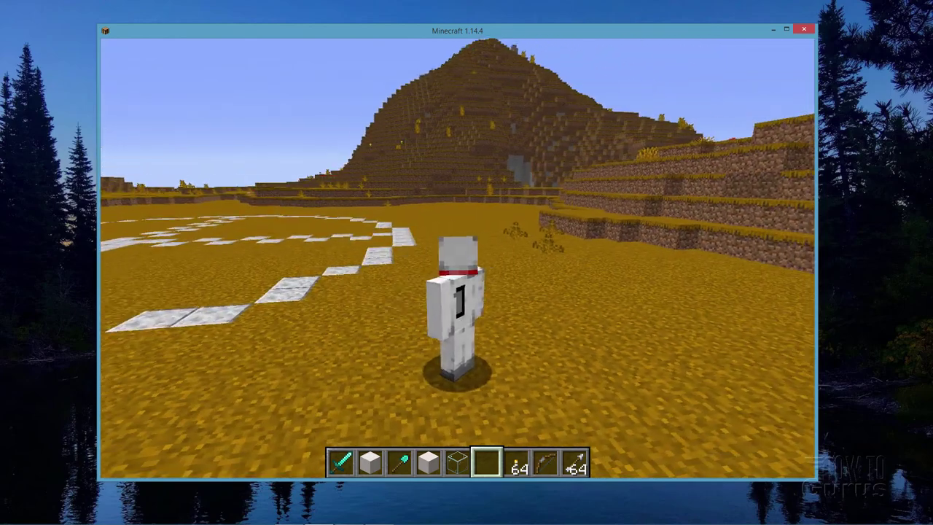
key(F5)
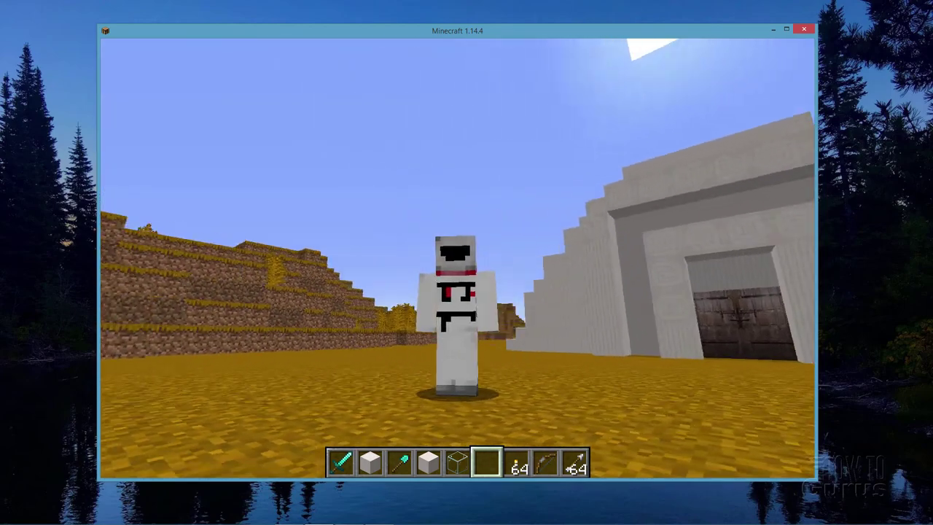